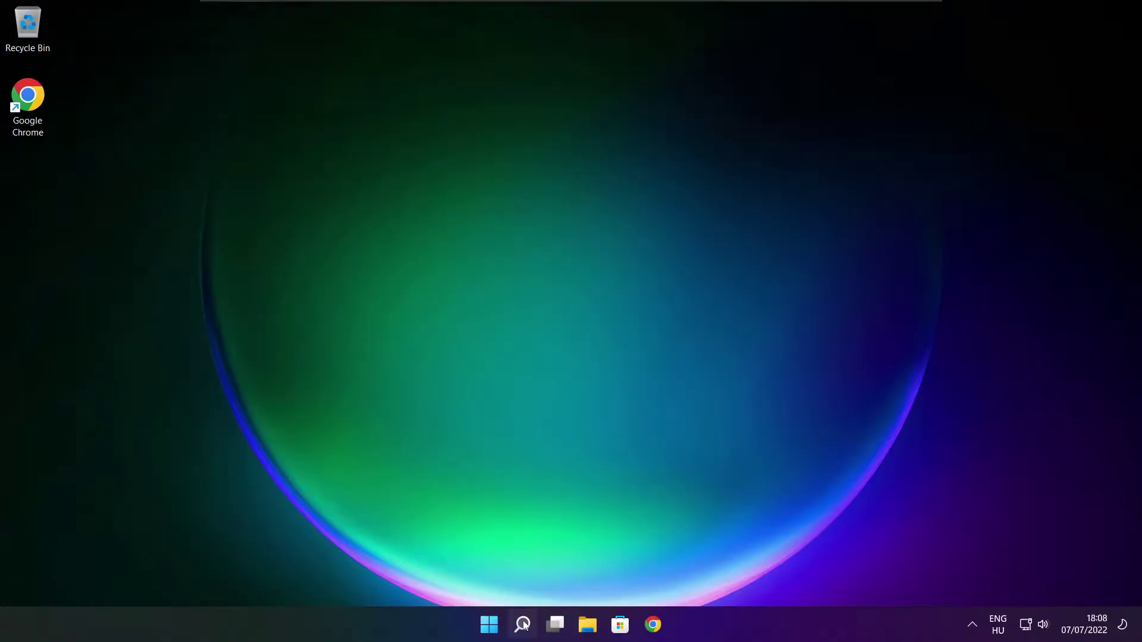
Search Windows for 'device manager' and open Device Manager from the best match.
click(523, 626)
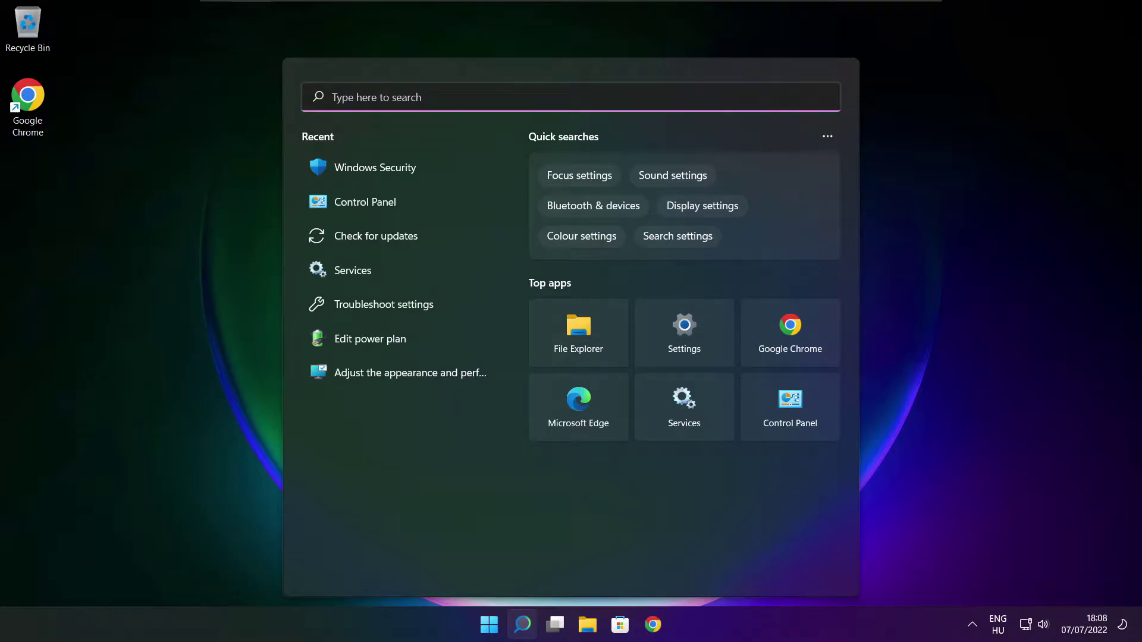
text(devic)
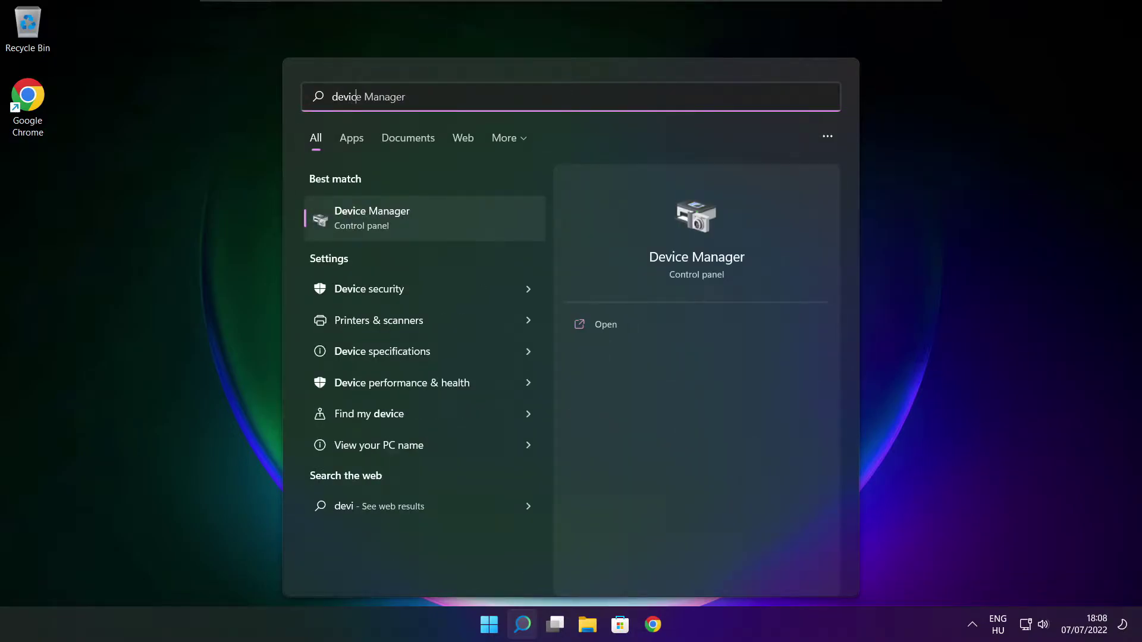
text(e manager)
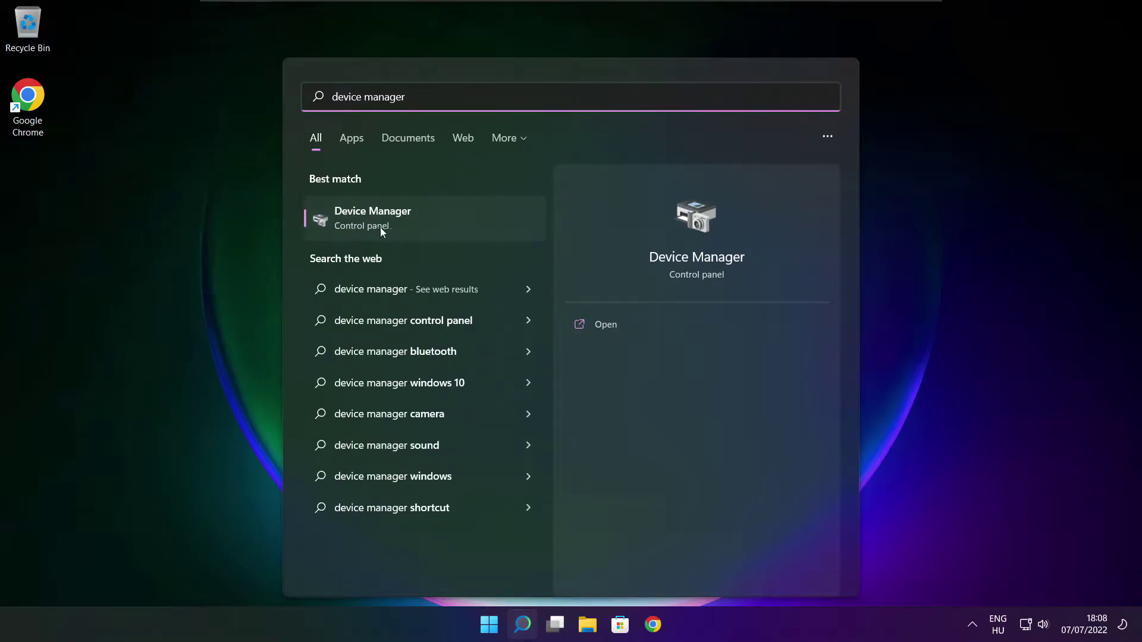
click(468, 223)
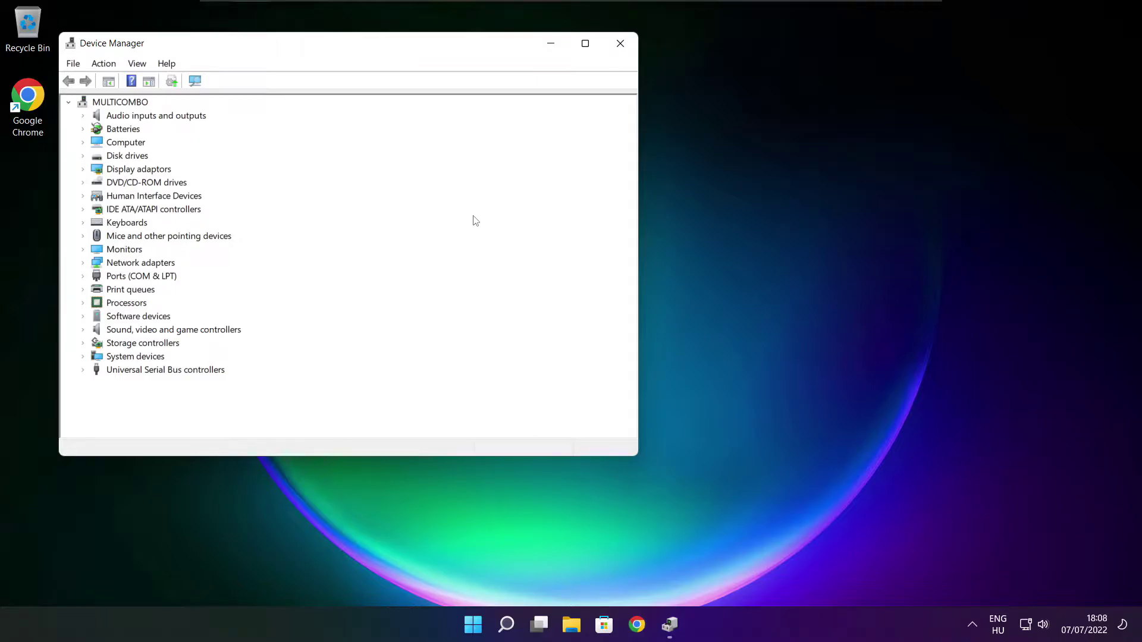
Maximise Device Manager and search automatically for a VMware SVGA 3D driver, which is already current.
click(586, 47)
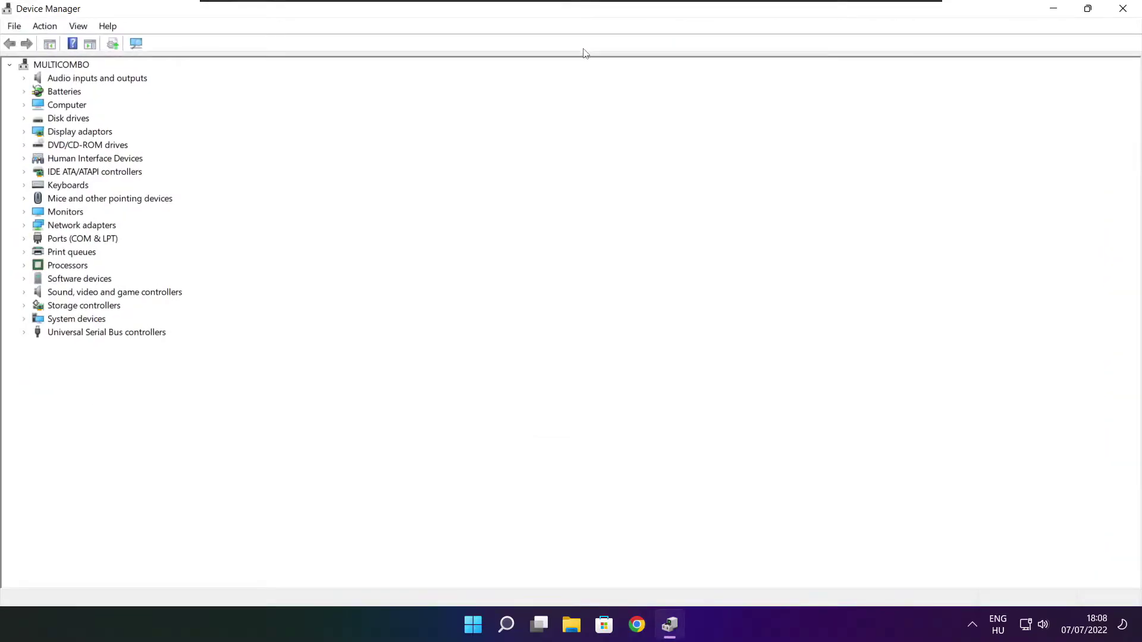
click(67, 134)
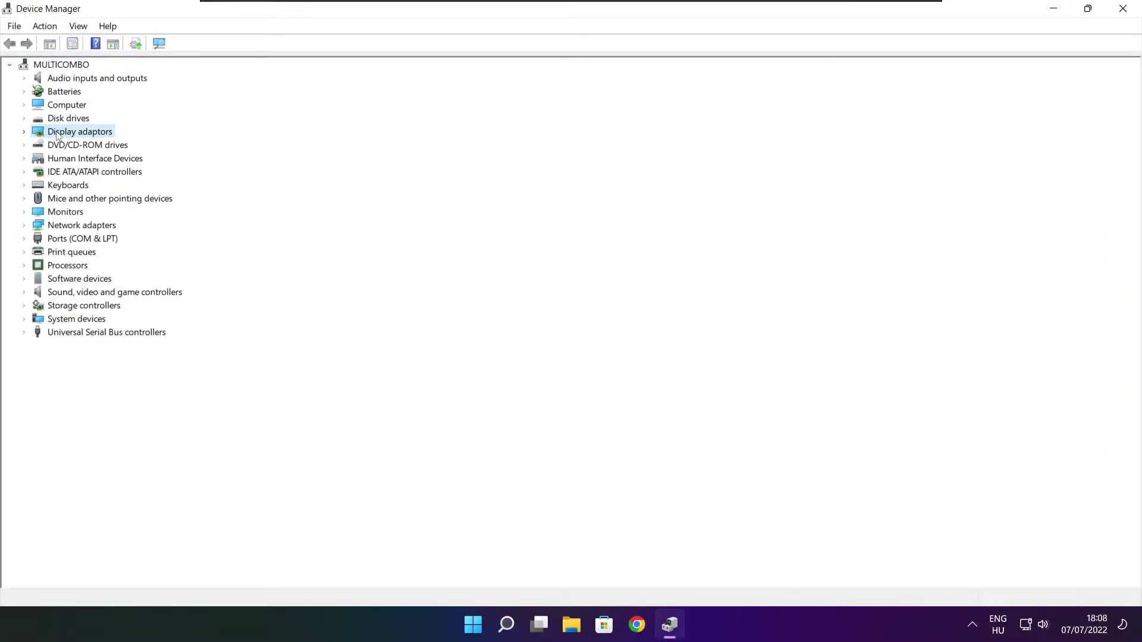
click(25, 132)
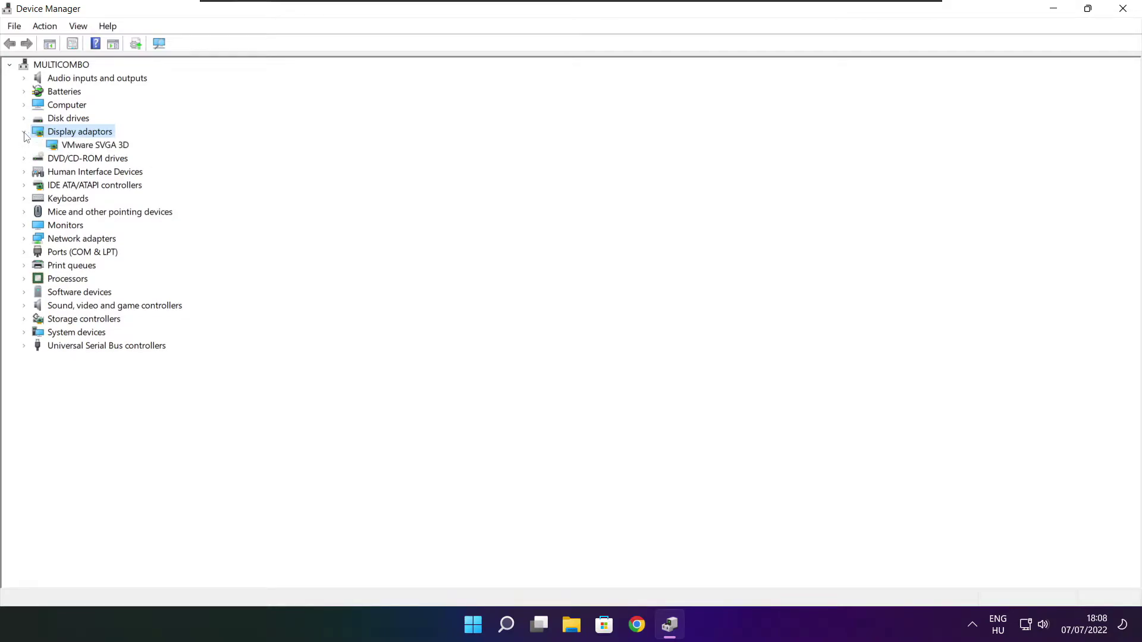
click(68, 146)
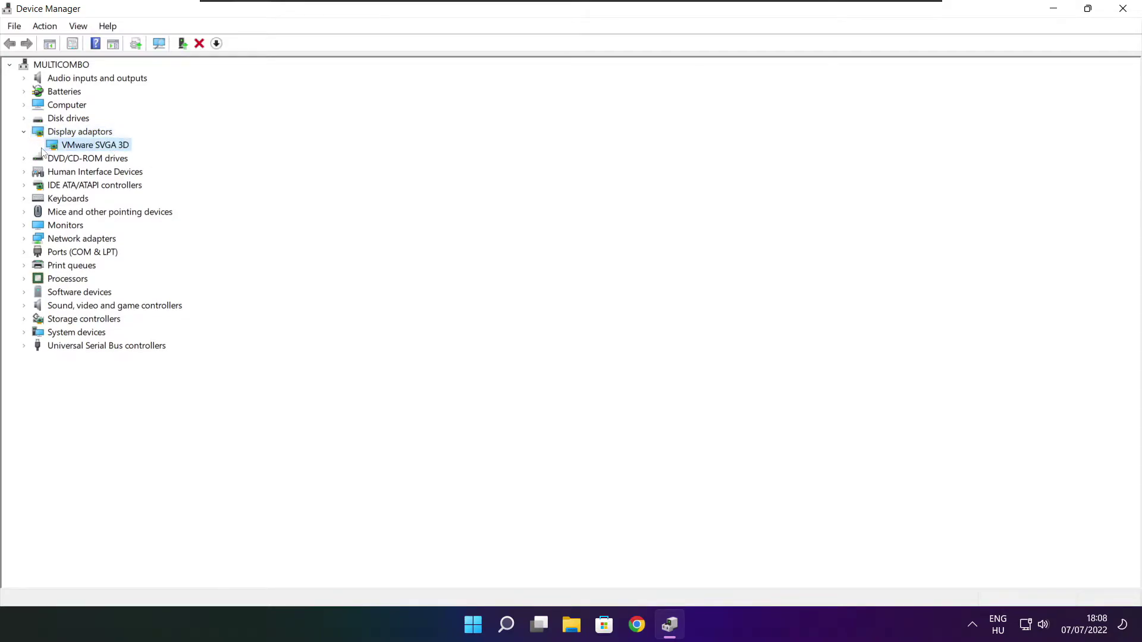
right_click(82, 145)
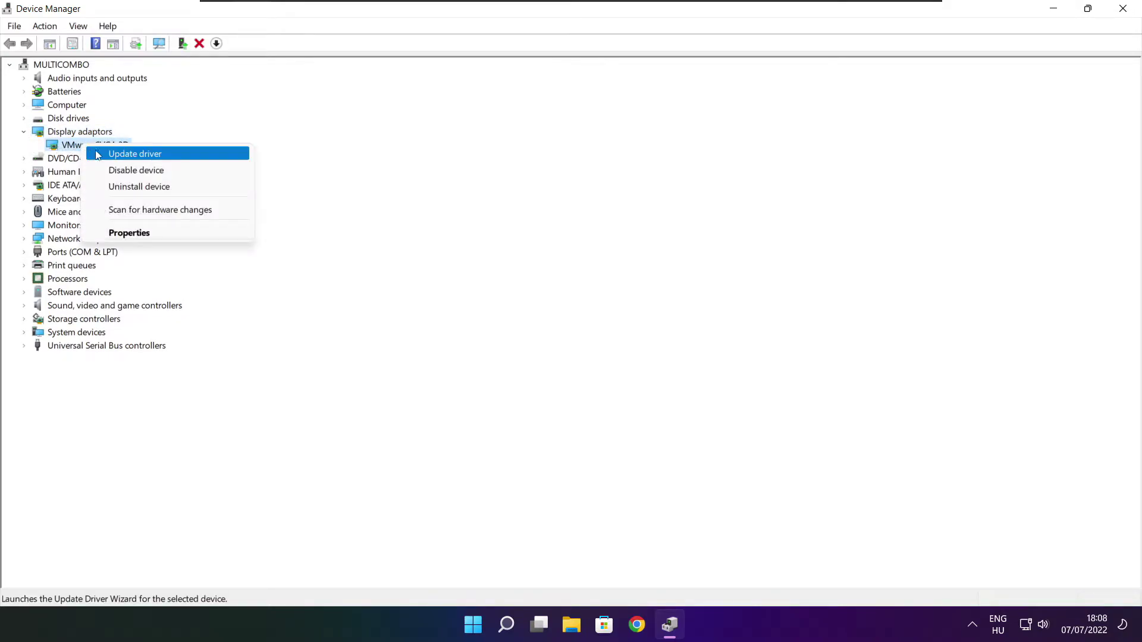
click(165, 156)
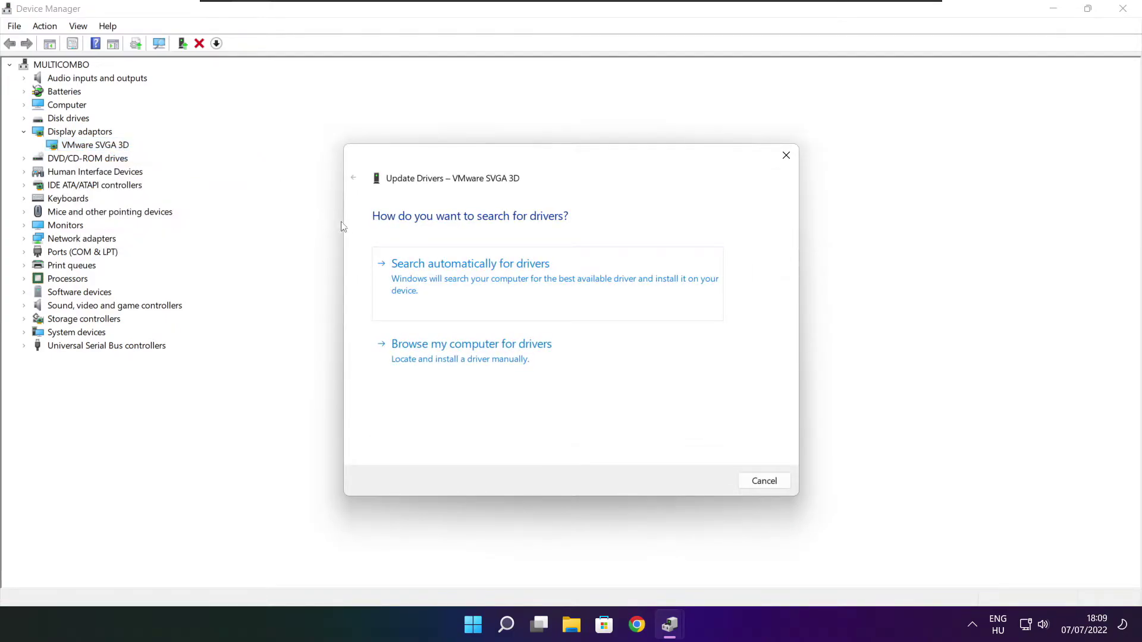
click(525, 287)
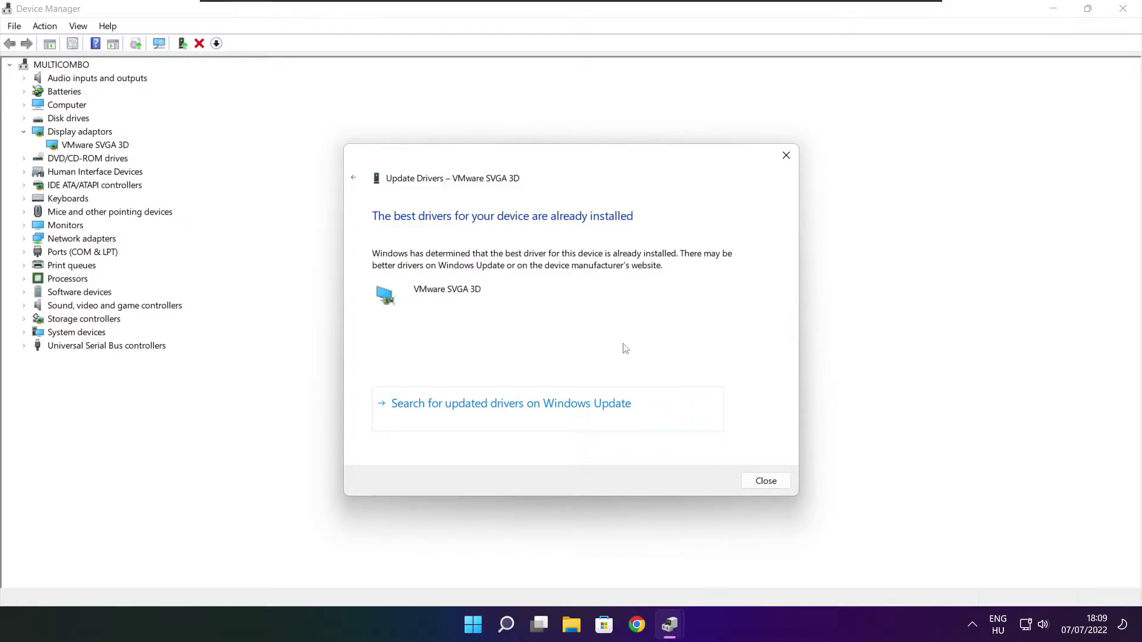
click(765, 481)
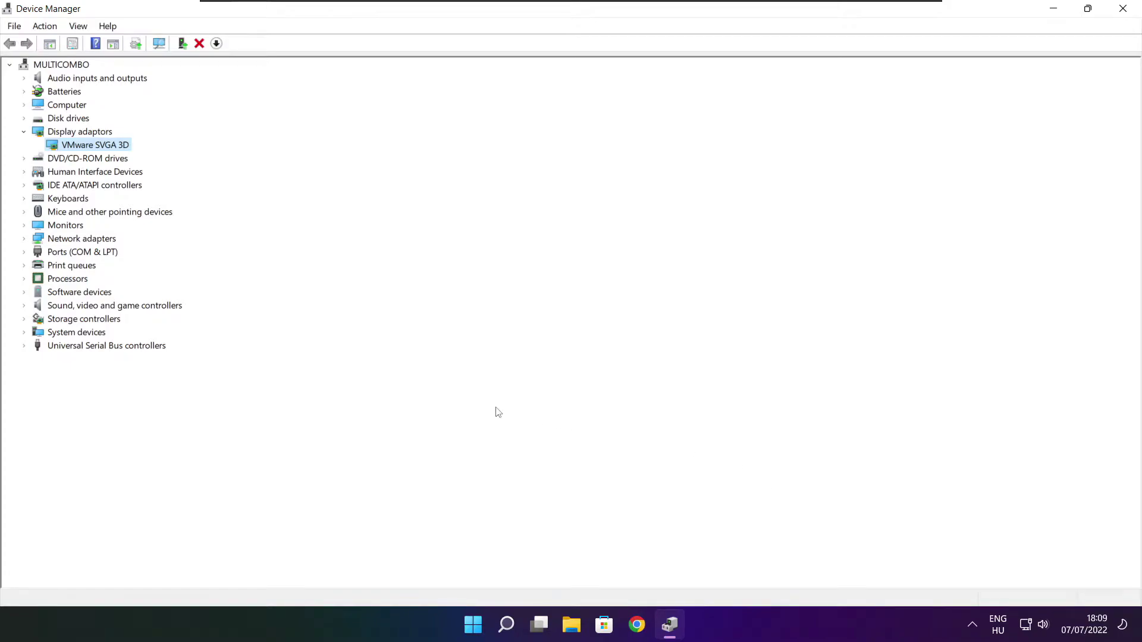
click(52, 310)
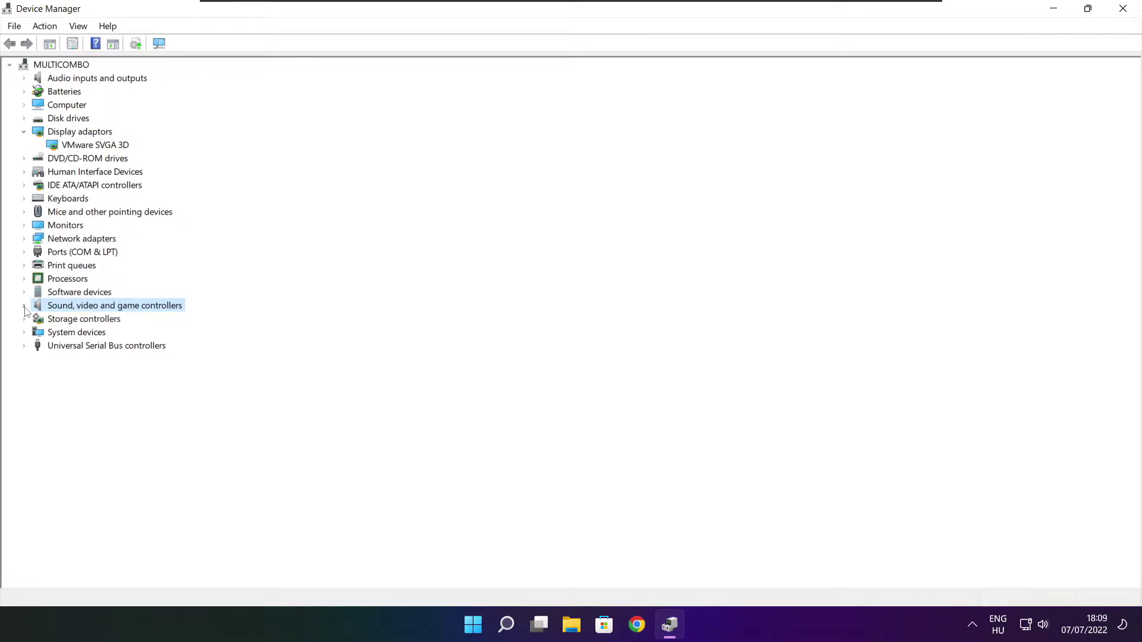
Search automatically for a High Definition Audio Device driver, find it current, and close Device Manager.
click(24, 308)
click(113, 320)
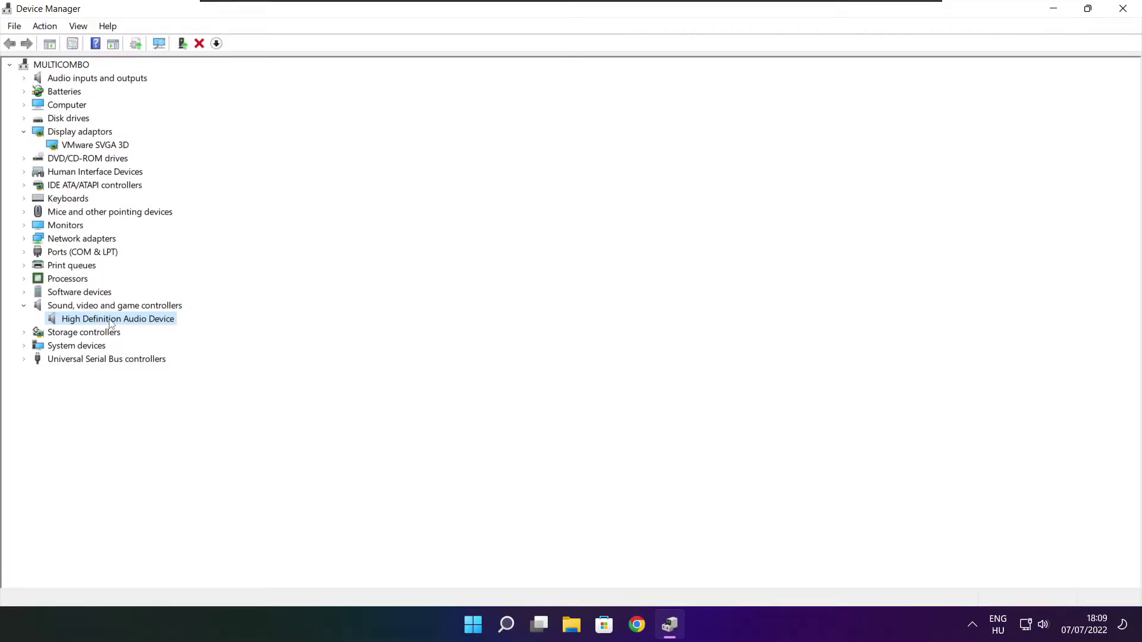
right_click(110, 324)
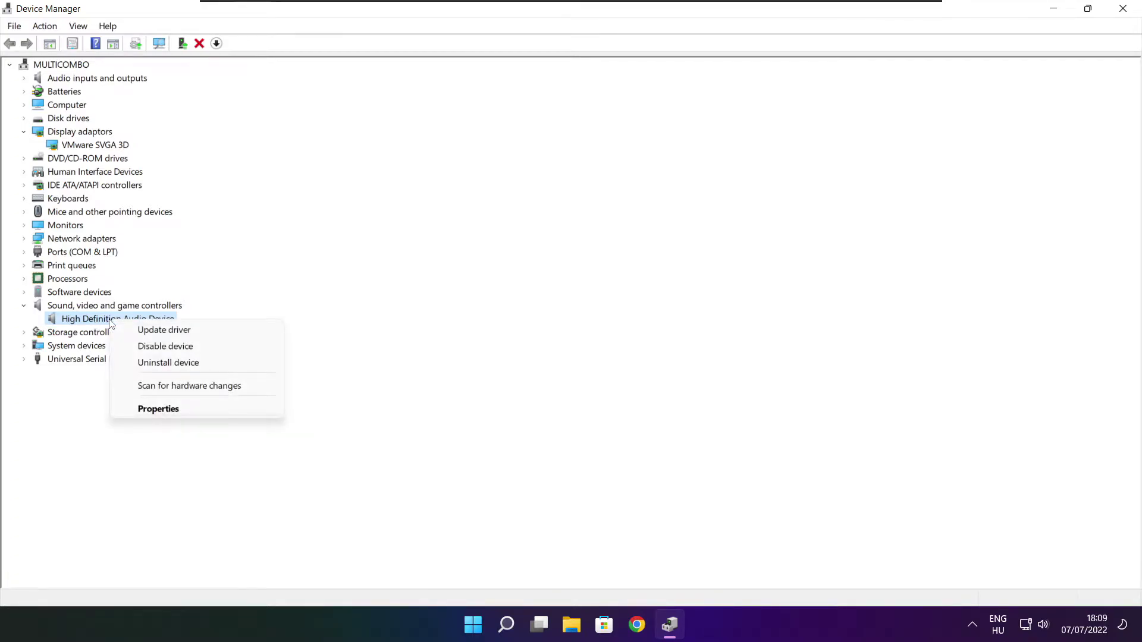
click(222, 334)
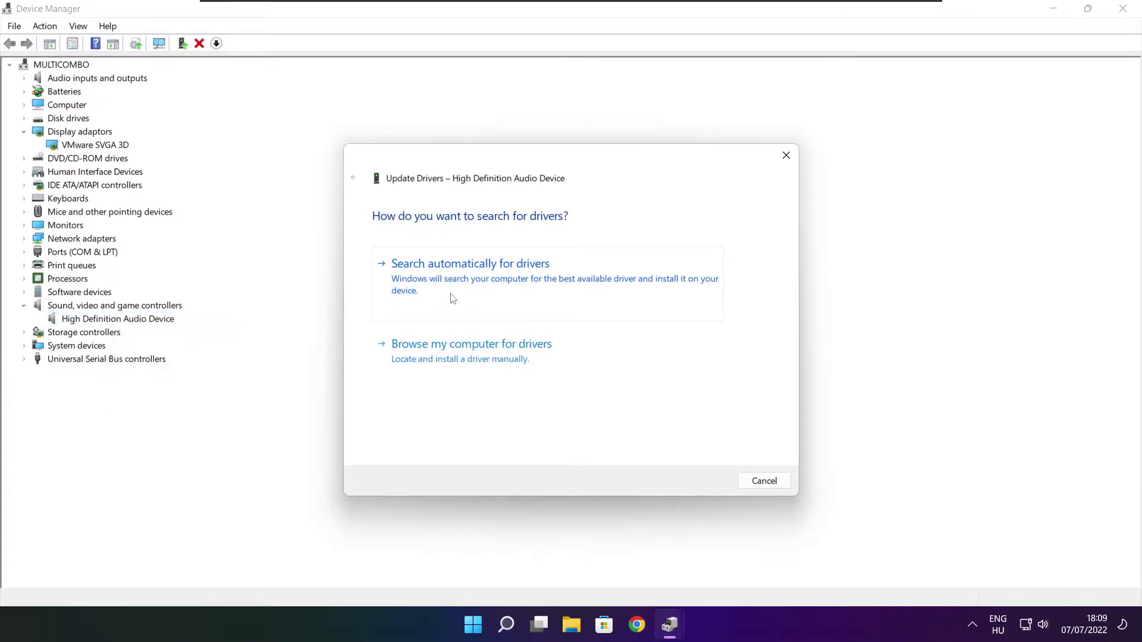
click(496, 284)
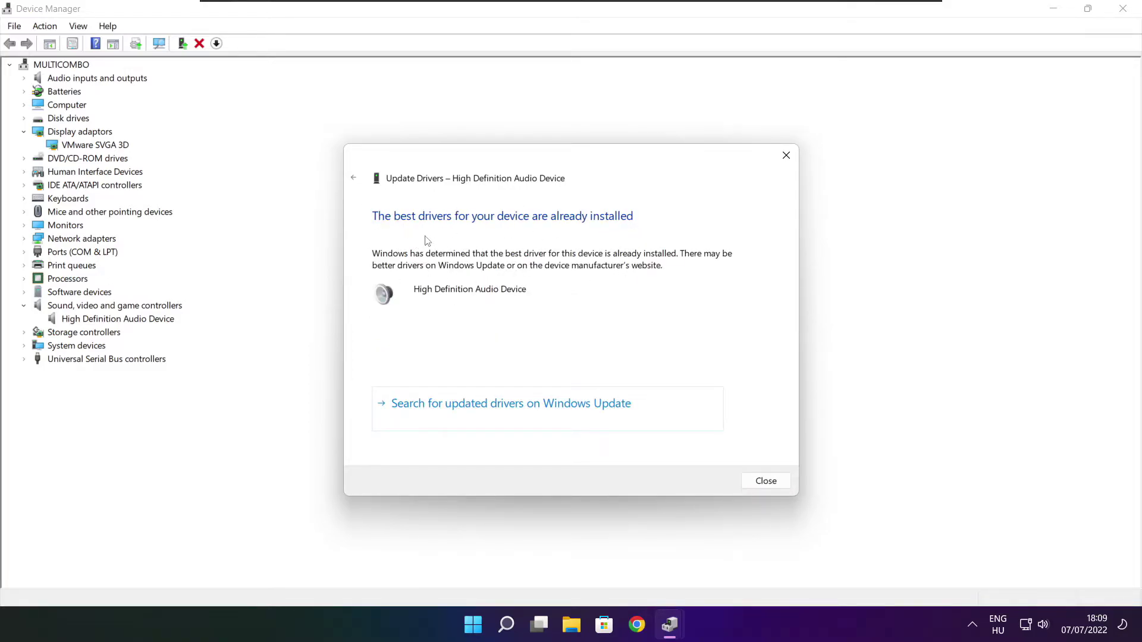
click(766, 483)
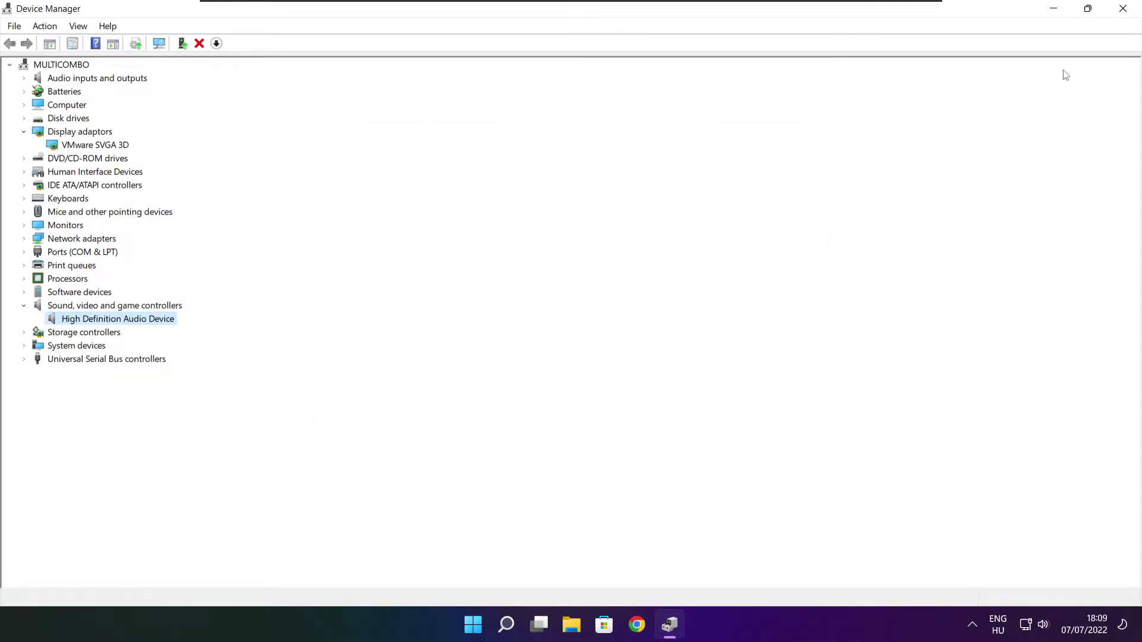
click(1124, 8)
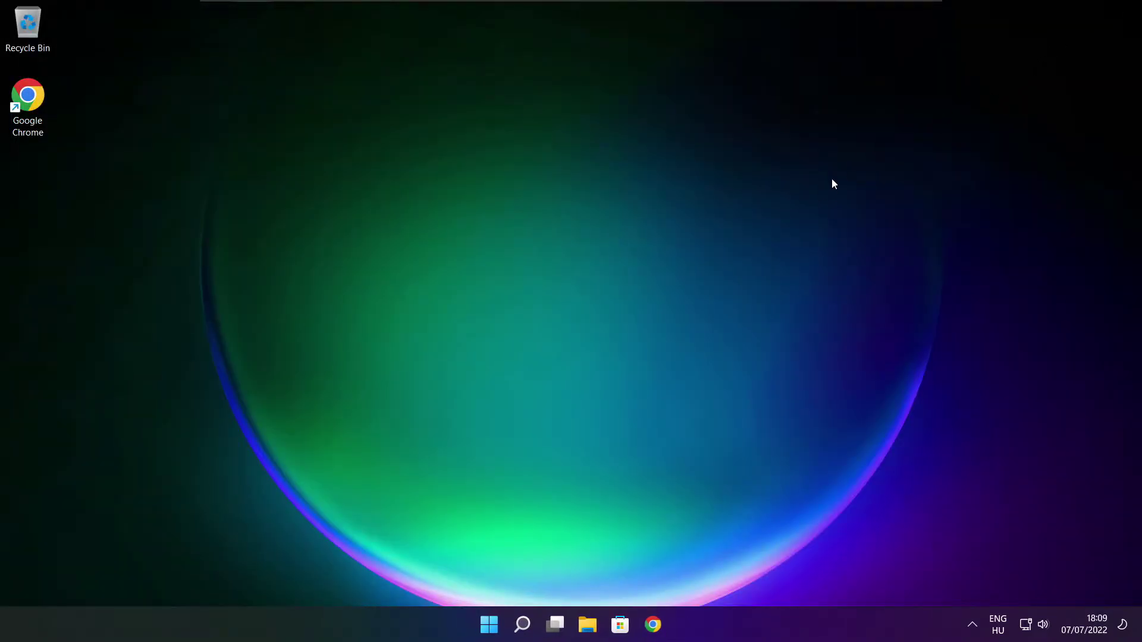
Search Windows for 'edit power plan'.
click(524, 626)
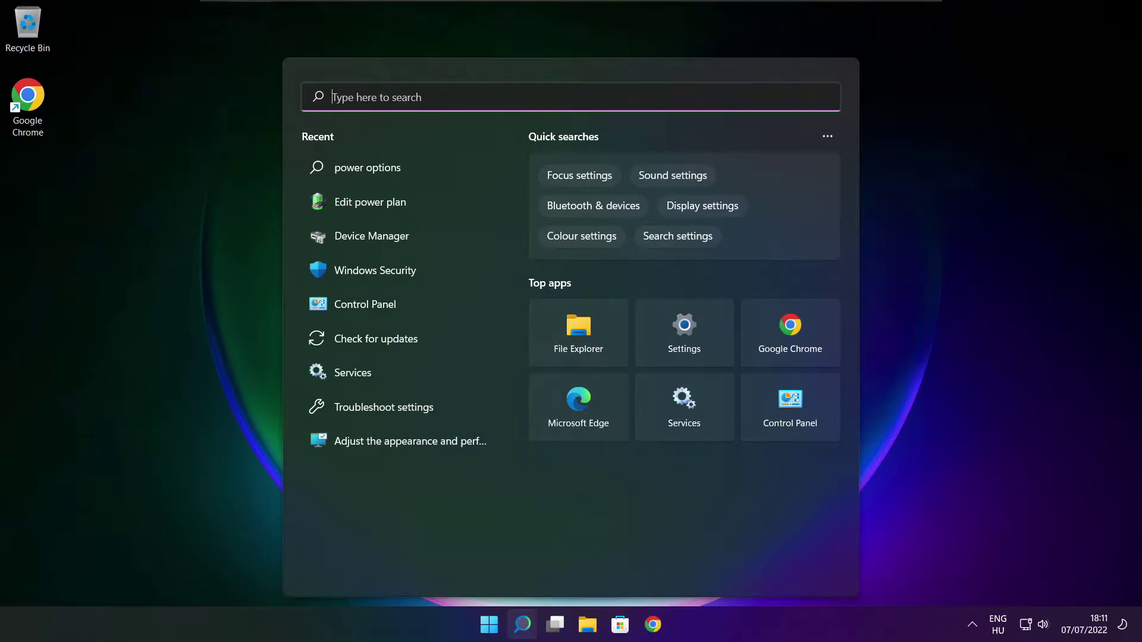
text(edit)
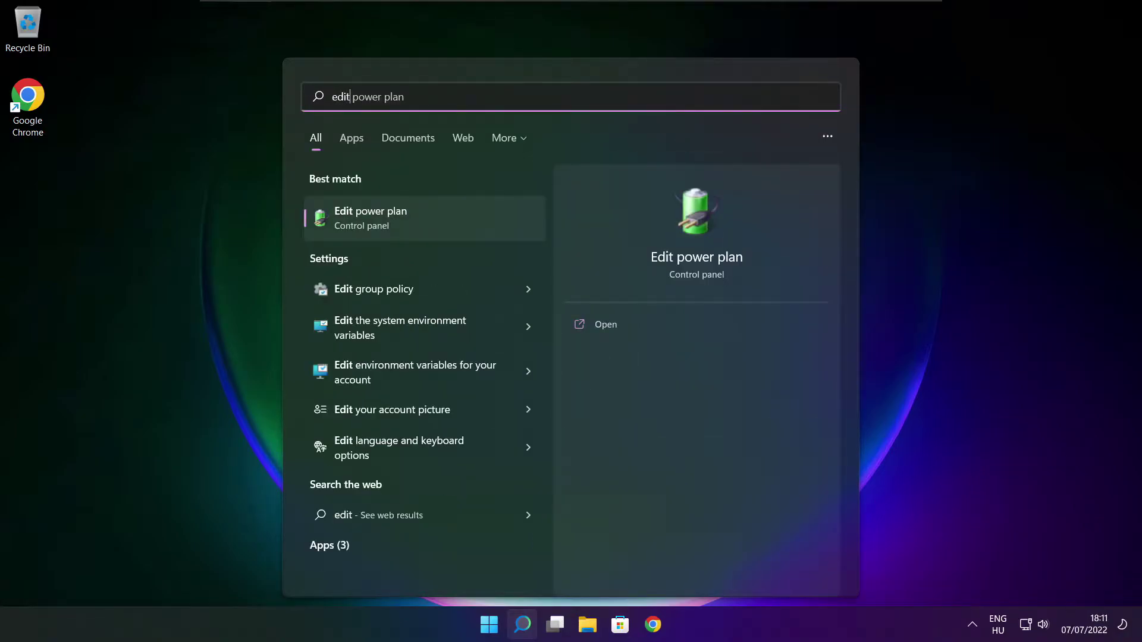
text( power plan)
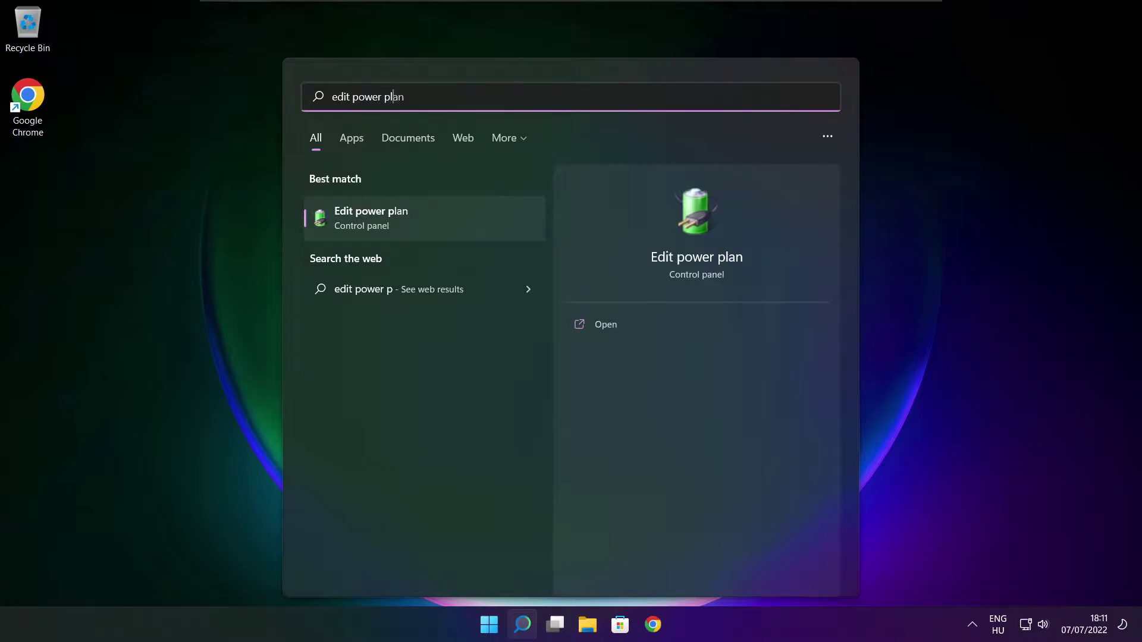
Make High performance the active power plan in Power Options, then close the window.
click(451, 221)
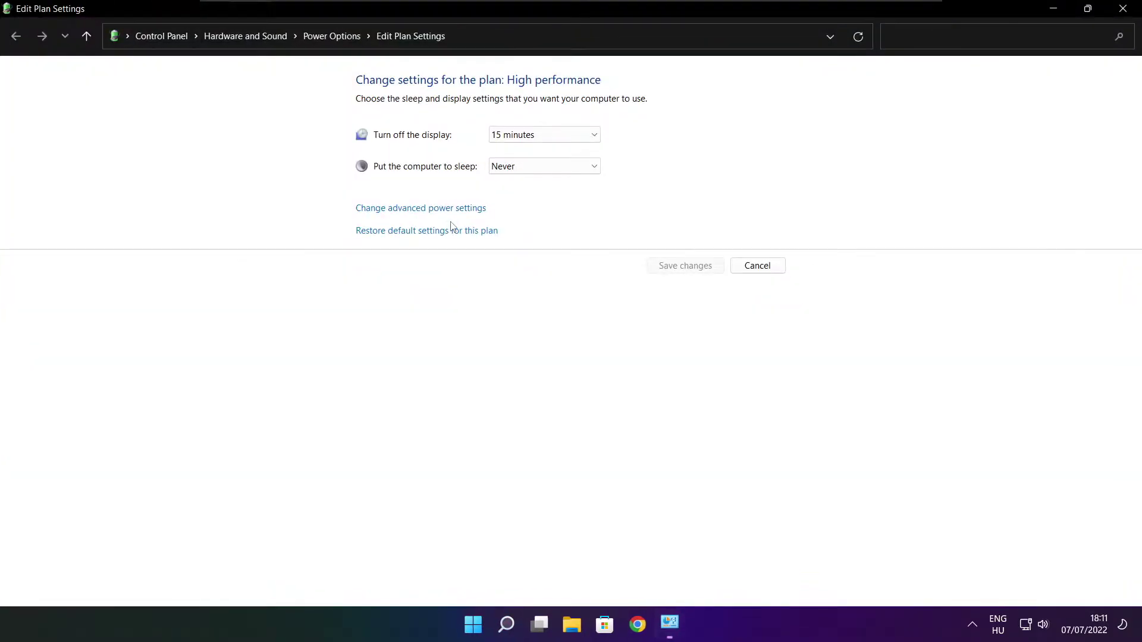
click(339, 45)
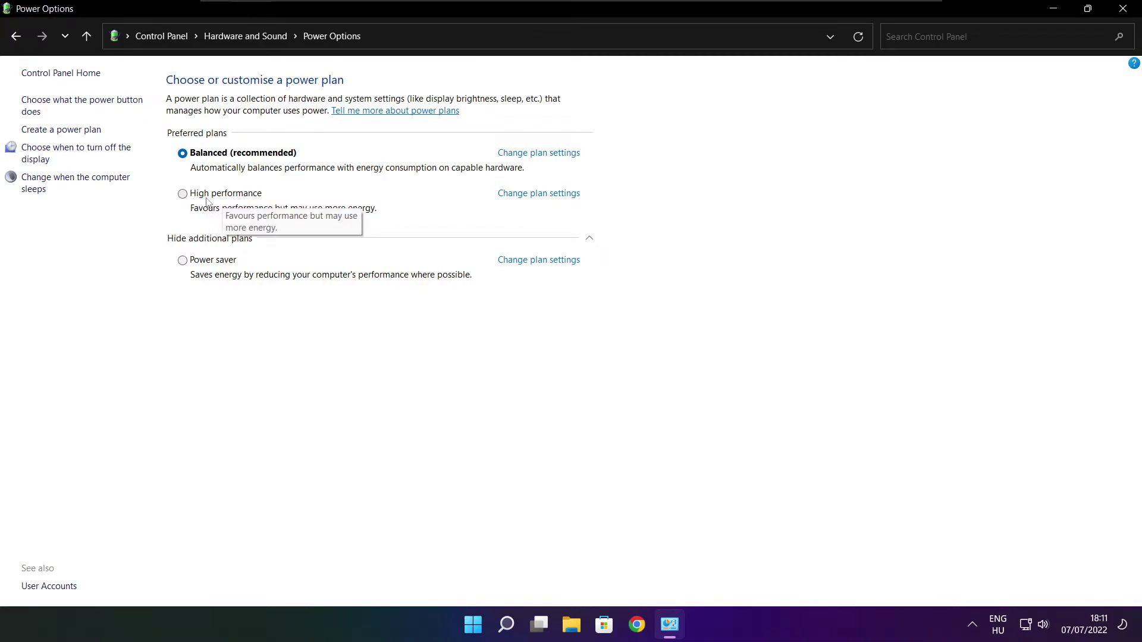
click(231, 196)
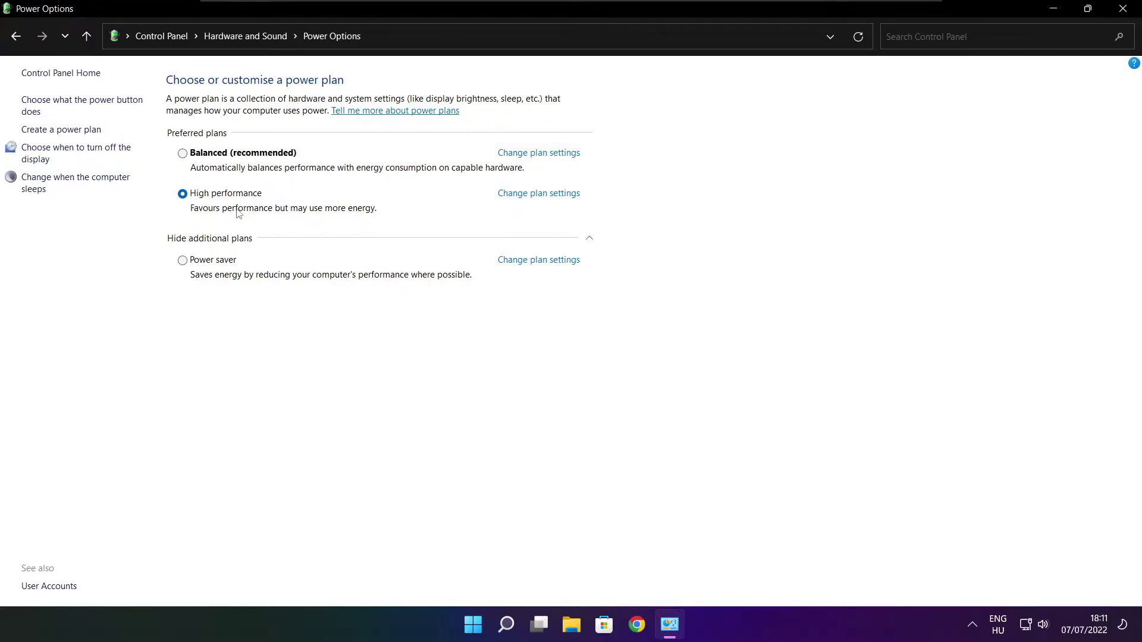
click(1124, 8)
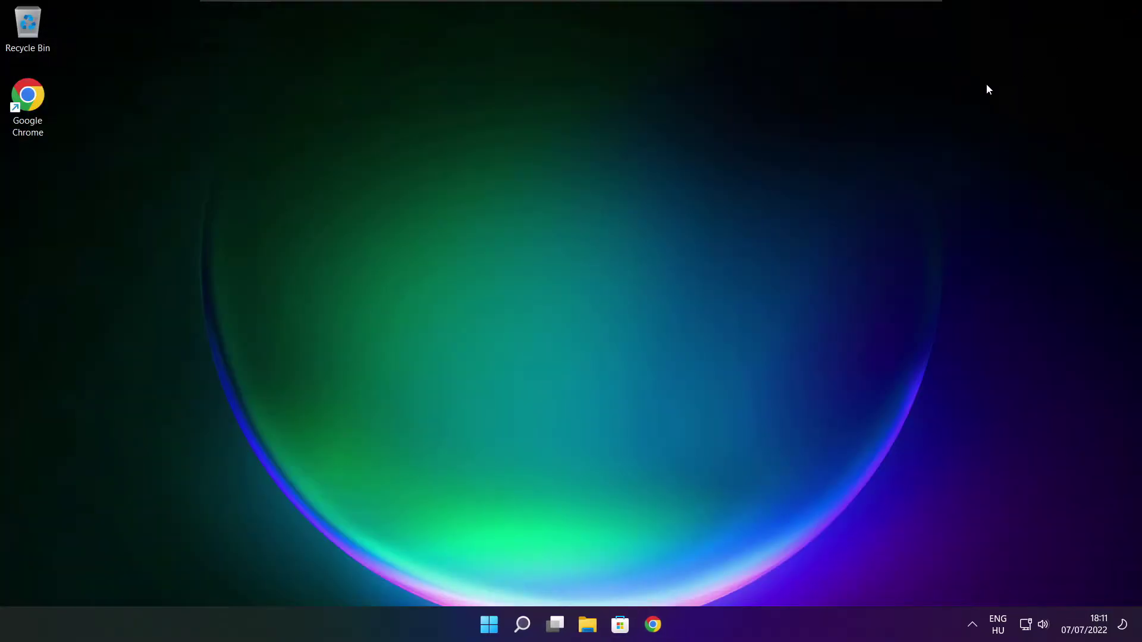
Search 'game mode' and open the Game Mode settings page.
click(524, 625)
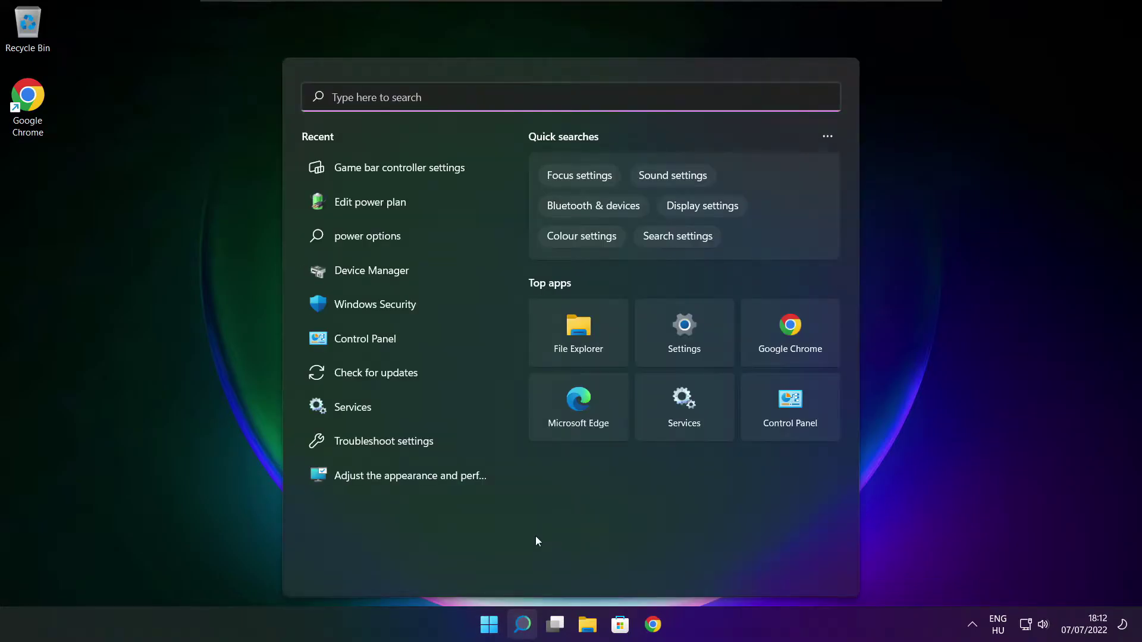
text(game mode)
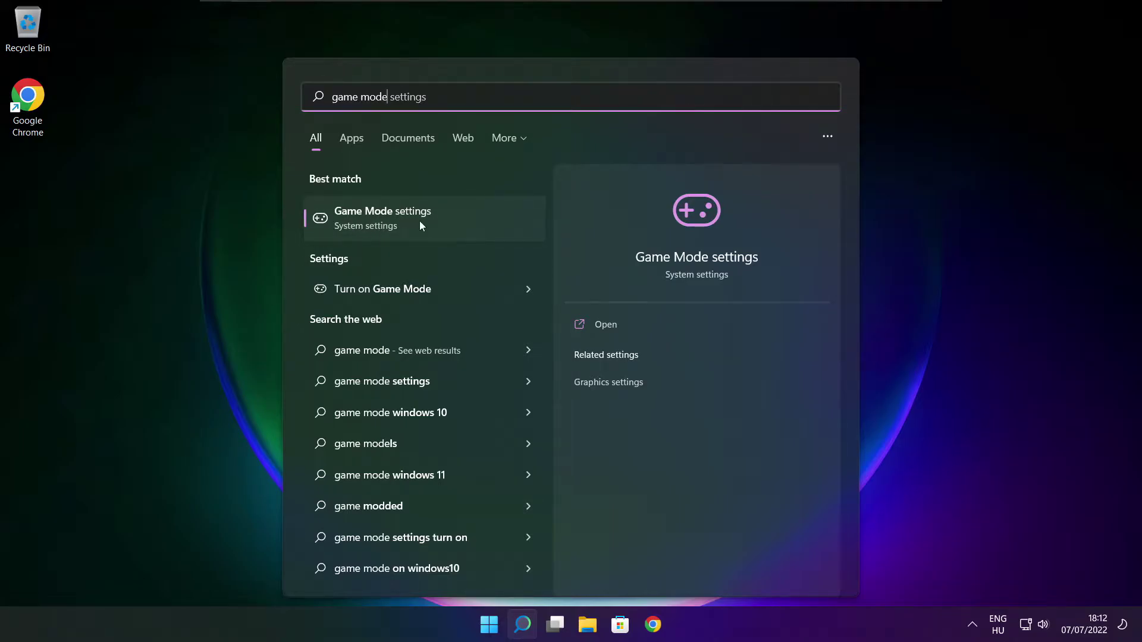
click(452, 221)
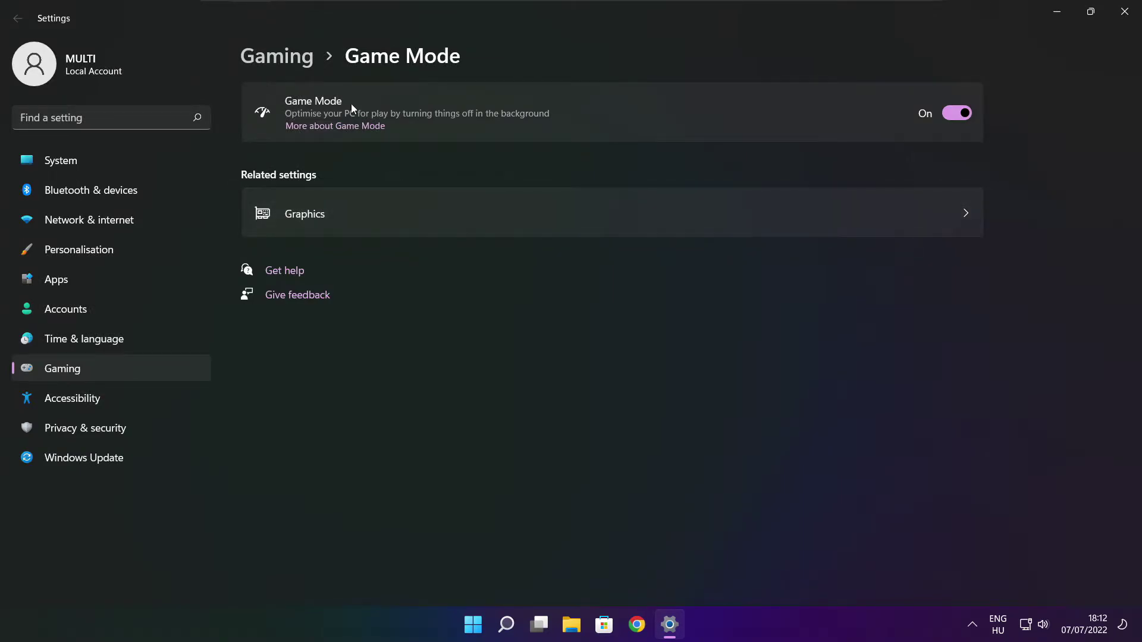
Turn Game Mode On, review the Xbox Game Bar settings, close Settings, and open the Win+X menu.
click(964, 114)
click(282, 64)
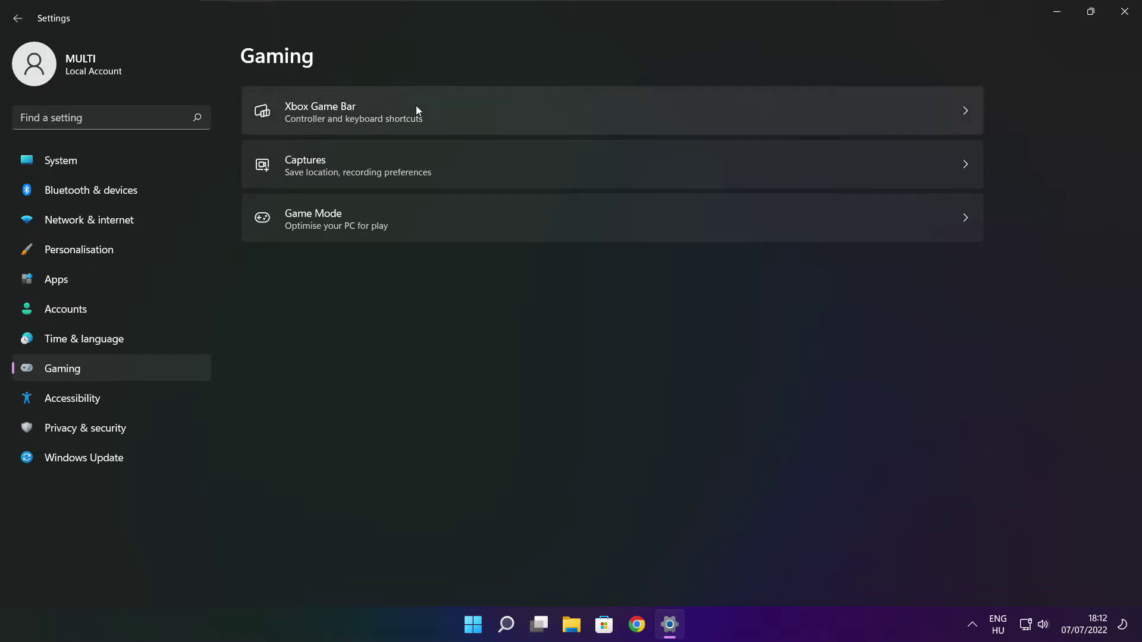
click(465, 121)
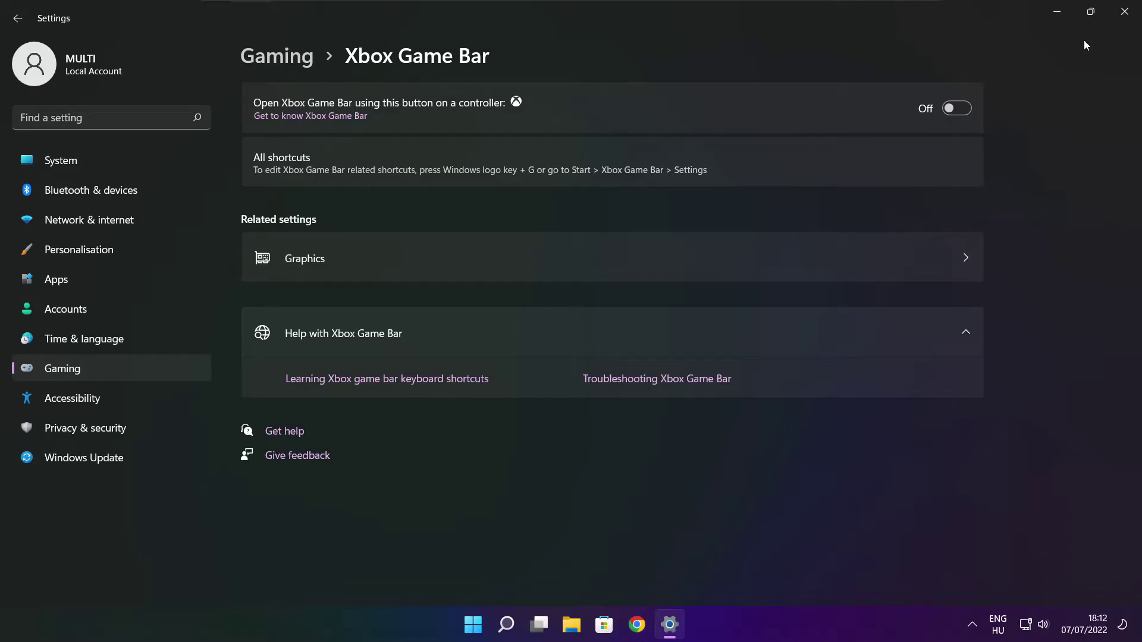
click(1125, 20)
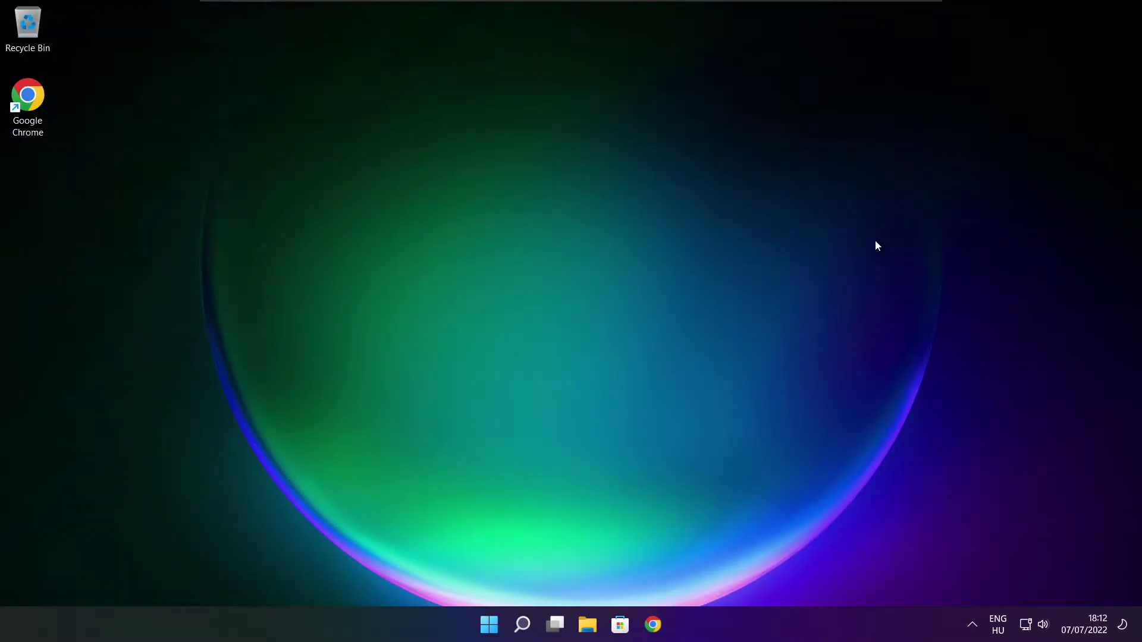
right_click(491, 627)
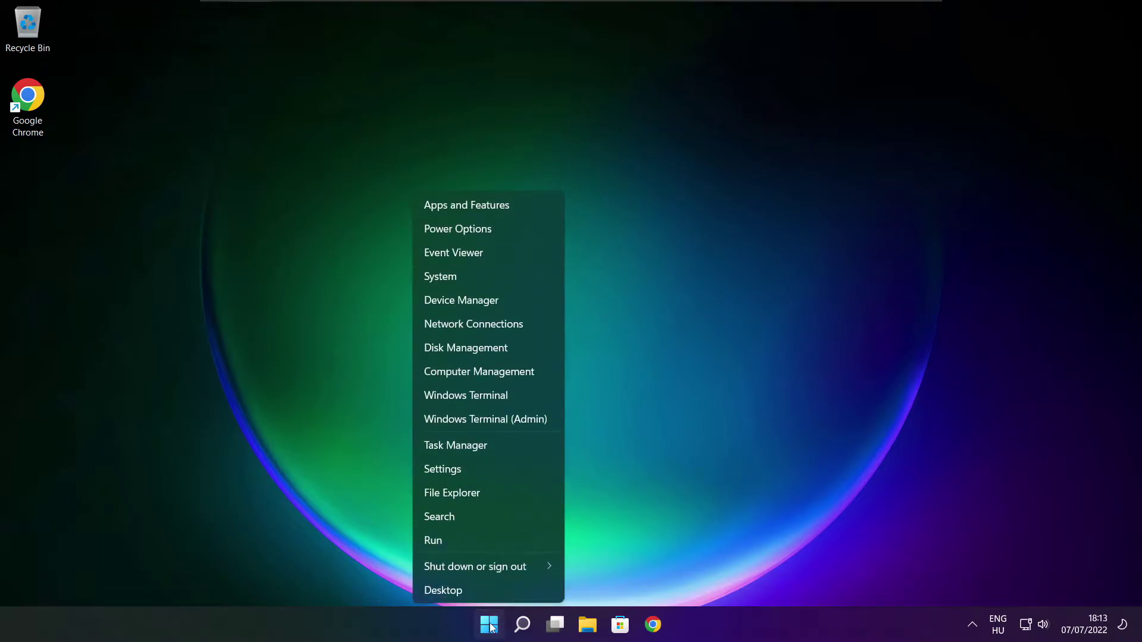
In Task Manager's Startup tab, disable Cortana, Microsoft Edge, Microsoft Teams and Terminal, then close it.
click(491, 446)
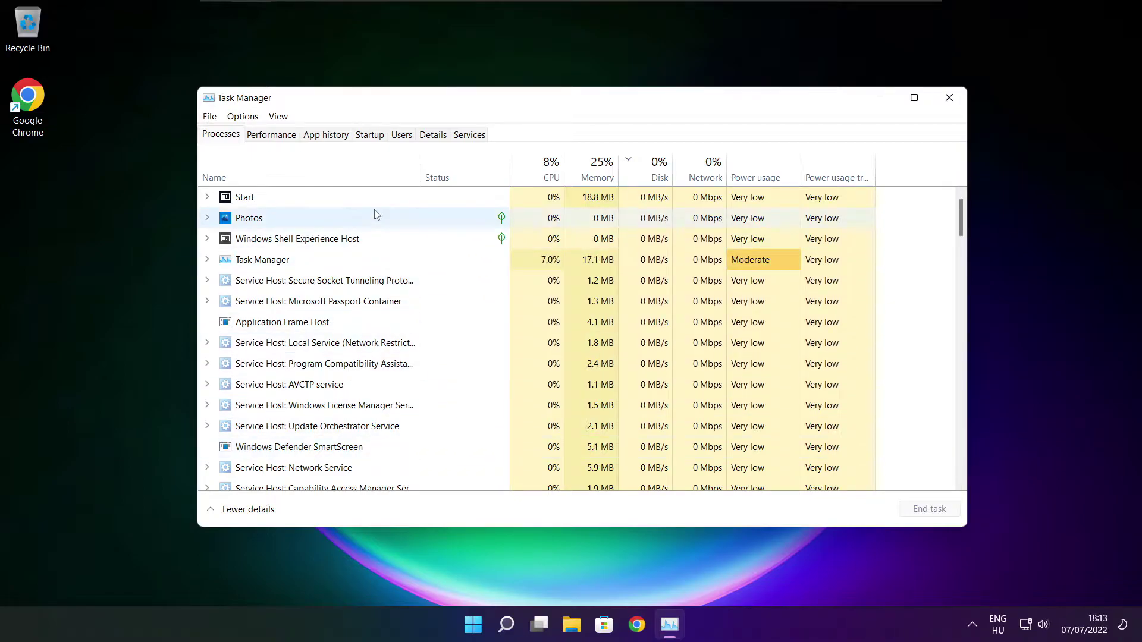
click(374, 139)
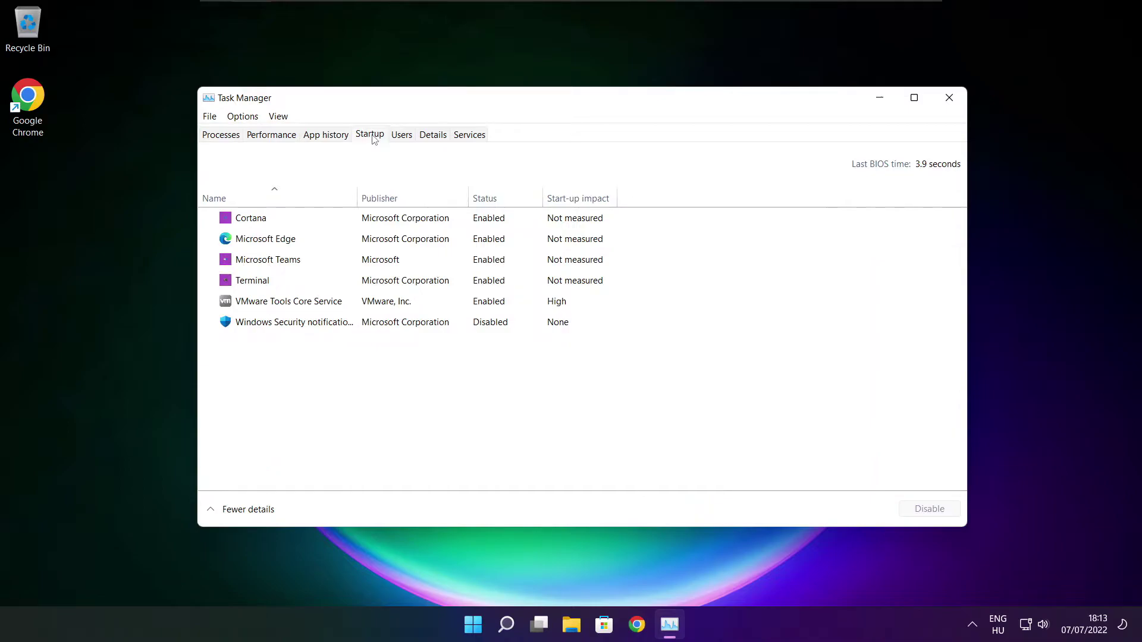
click(438, 225)
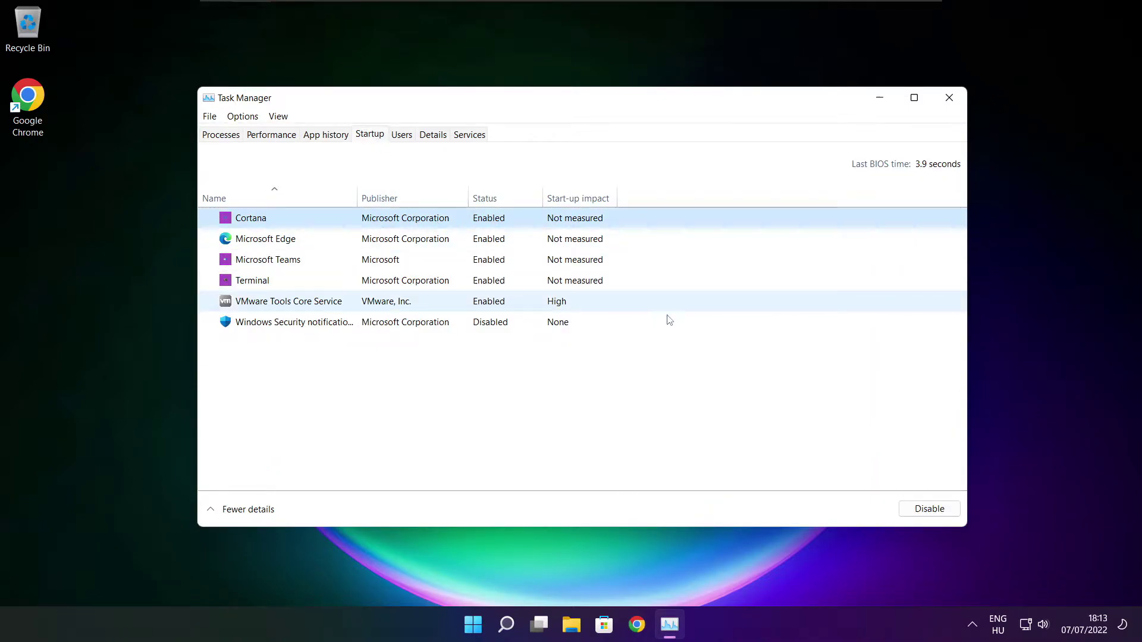
click(926, 516)
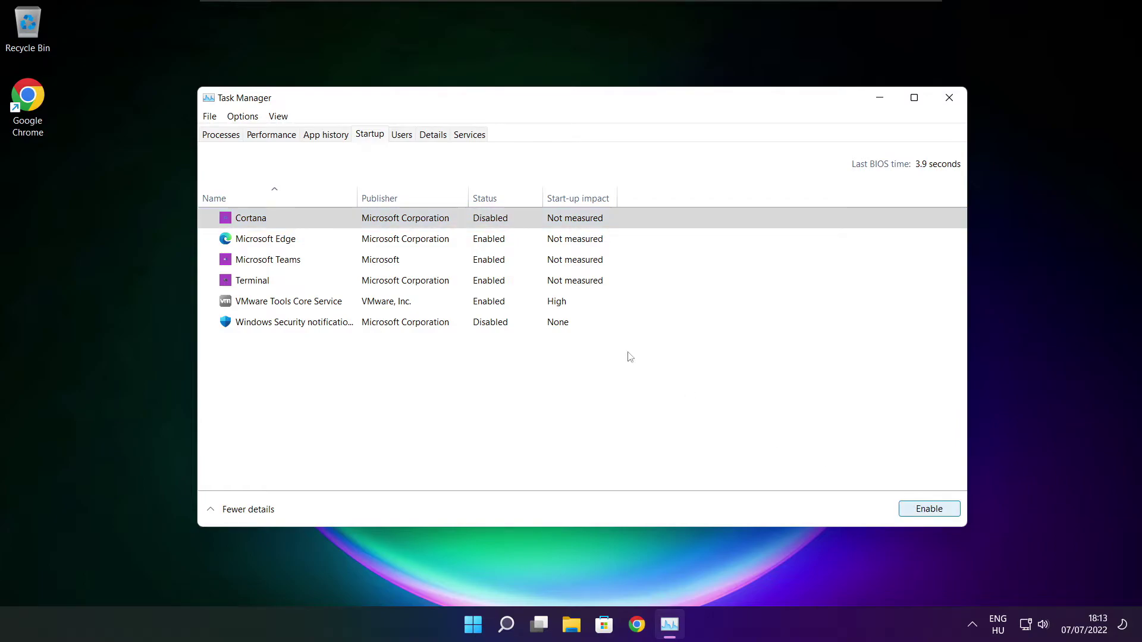
click(333, 245)
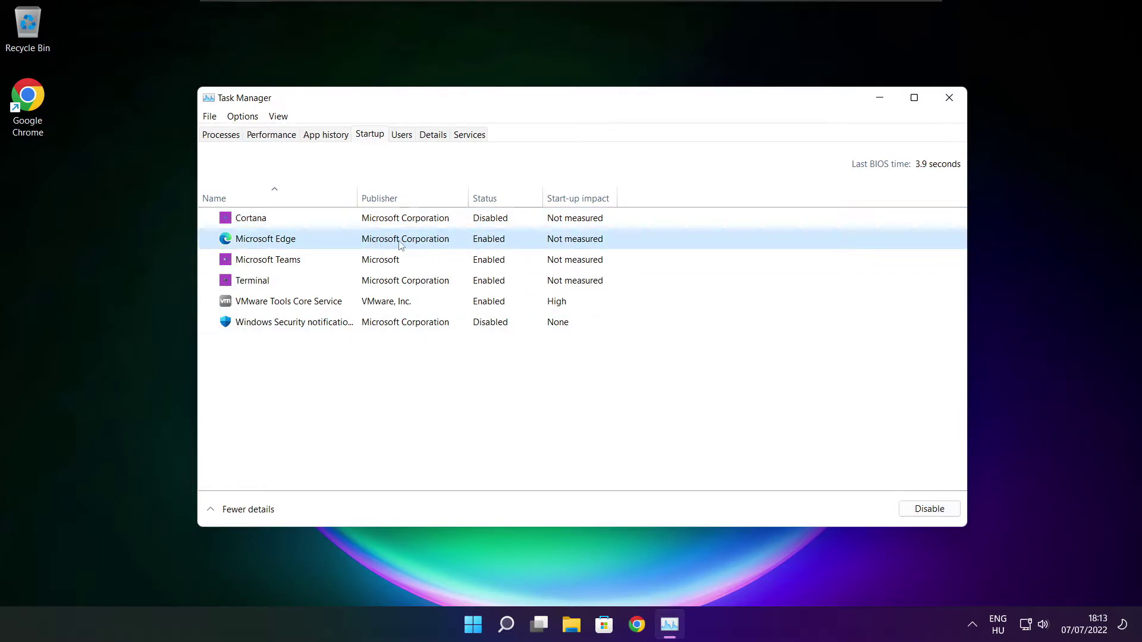
click(928, 510)
click(507, 264)
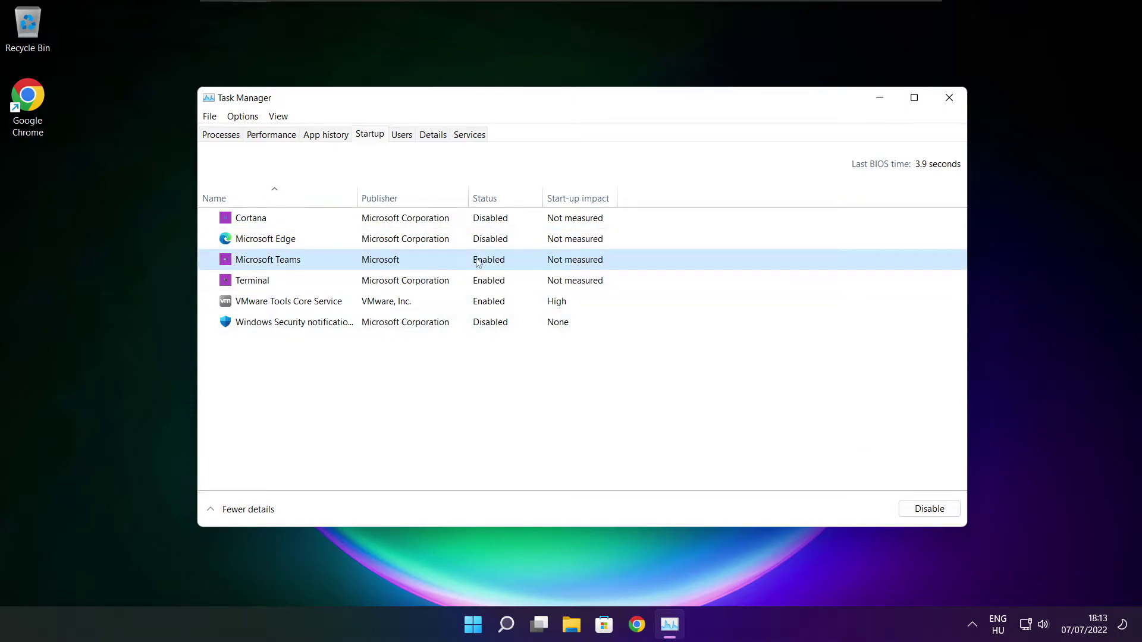
click(945, 516)
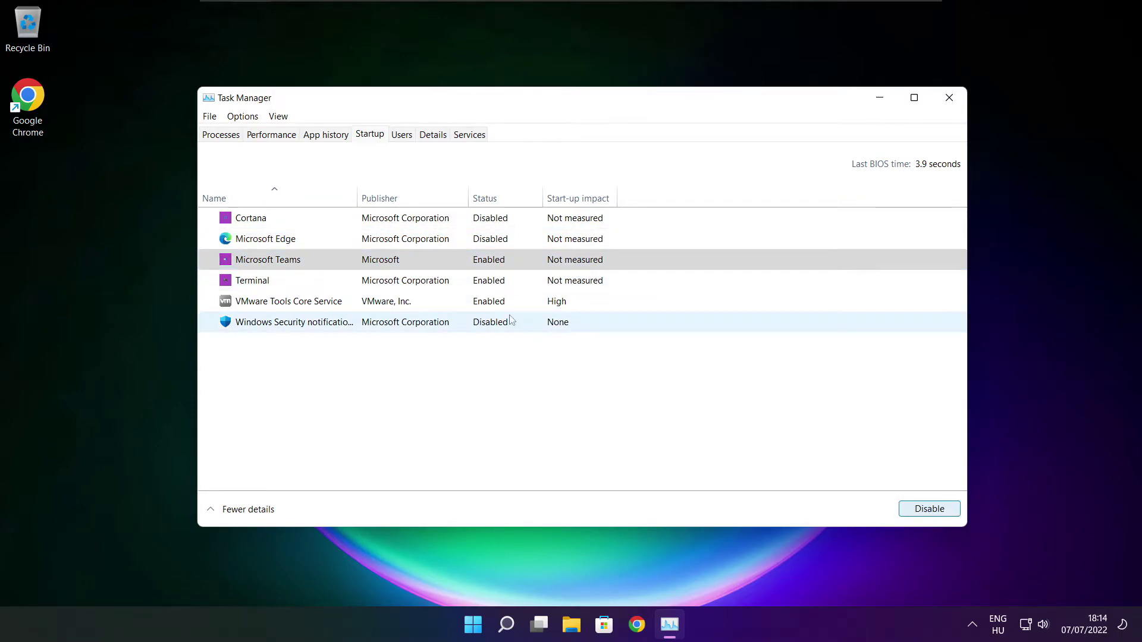
click(432, 285)
click(944, 515)
click(489, 285)
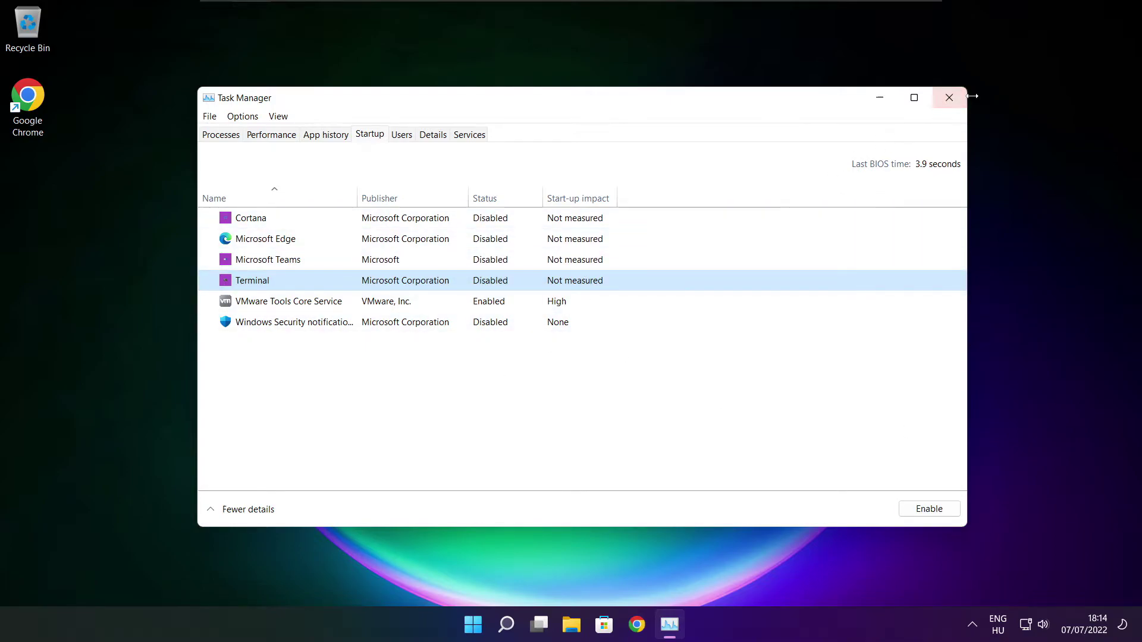
click(949, 99)
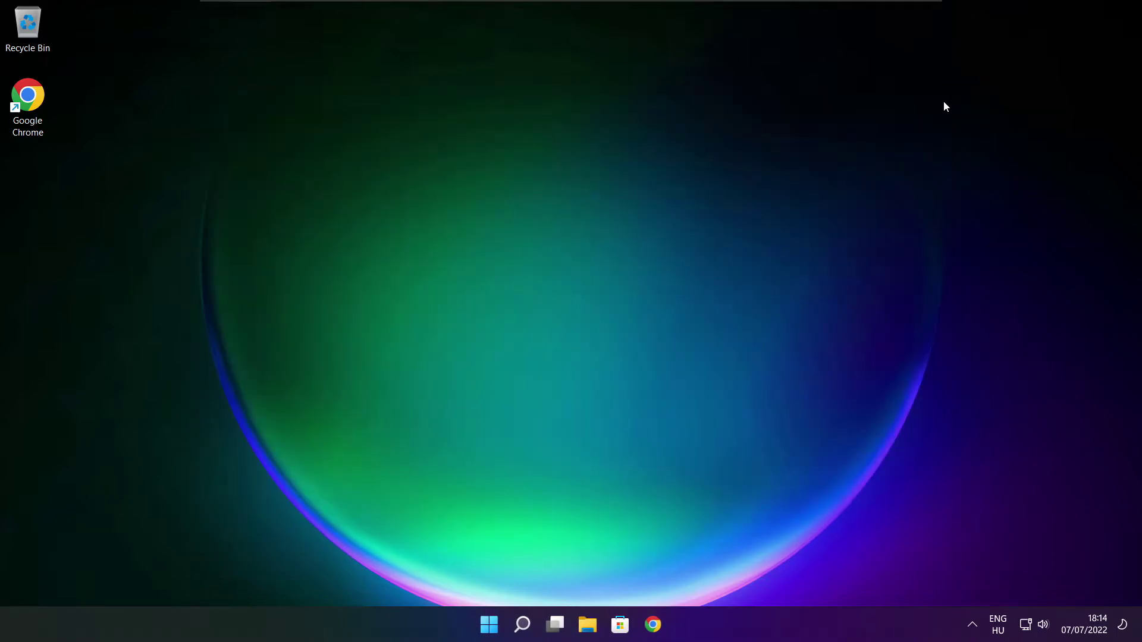
Open Defragment and Optimise Drives via 'optimise', analyse drive C: (9% fragmented), then optimise it.
click(522, 629)
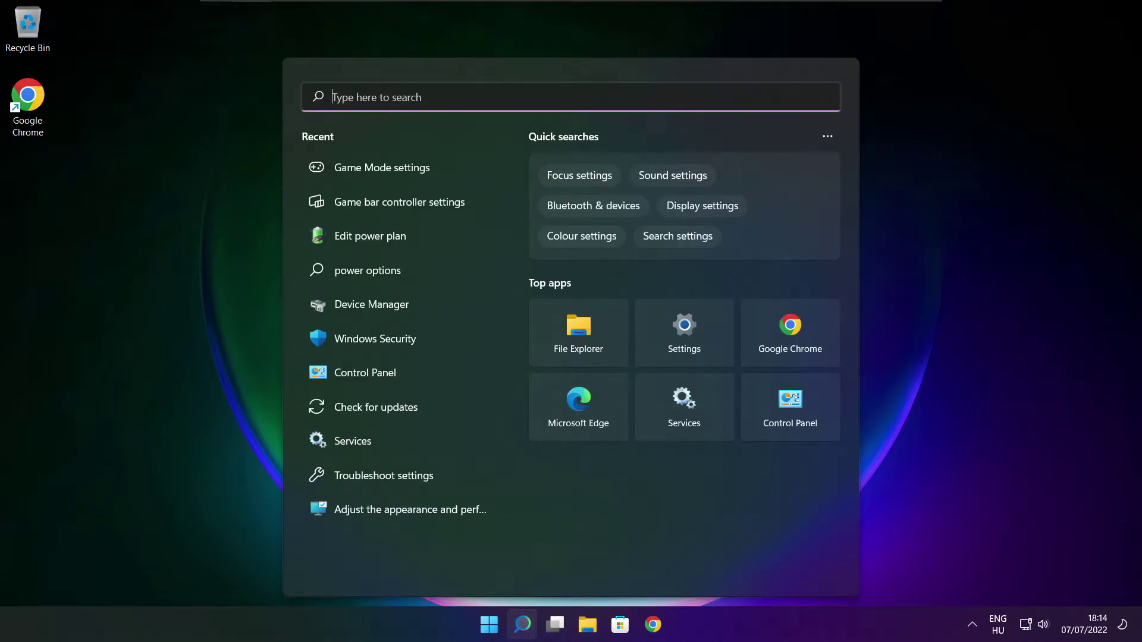
text(optimi)
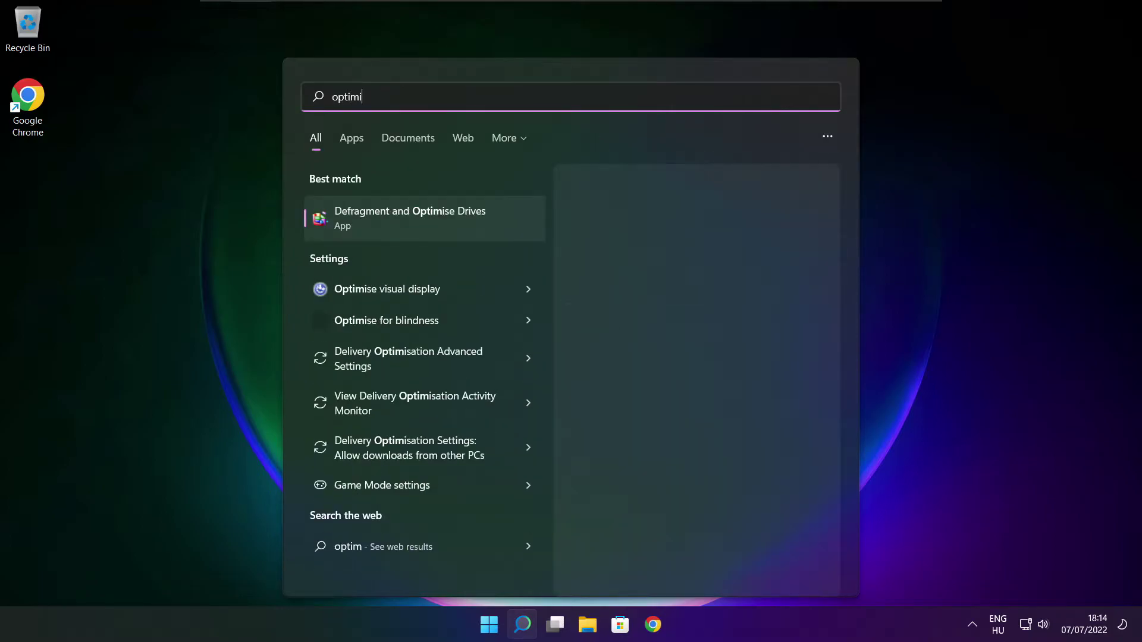
text(se)
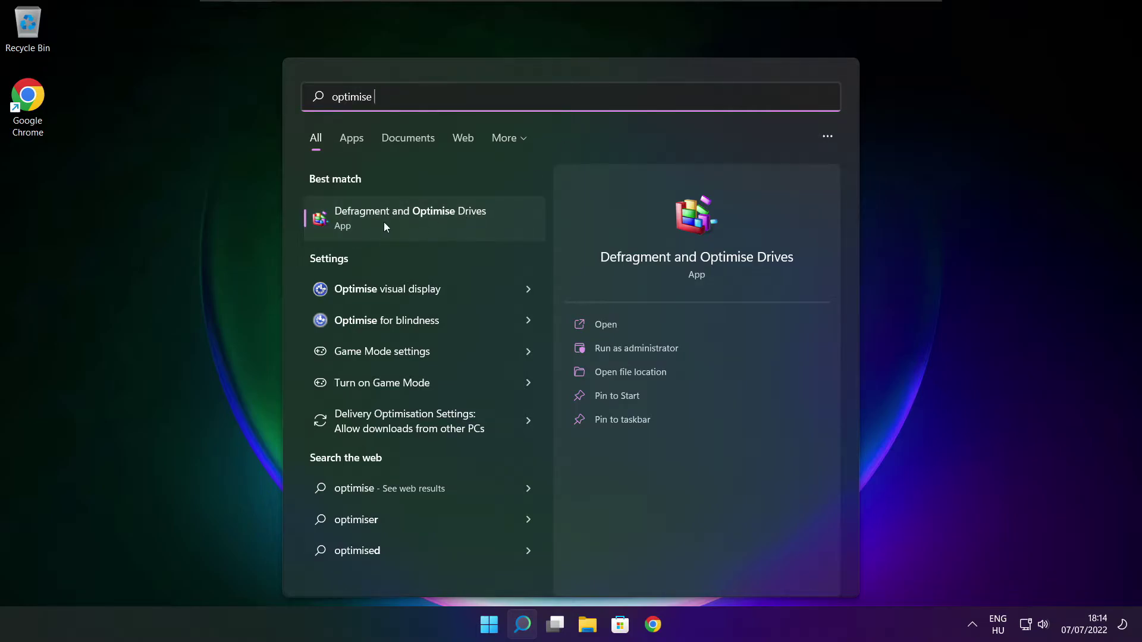
click(437, 219)
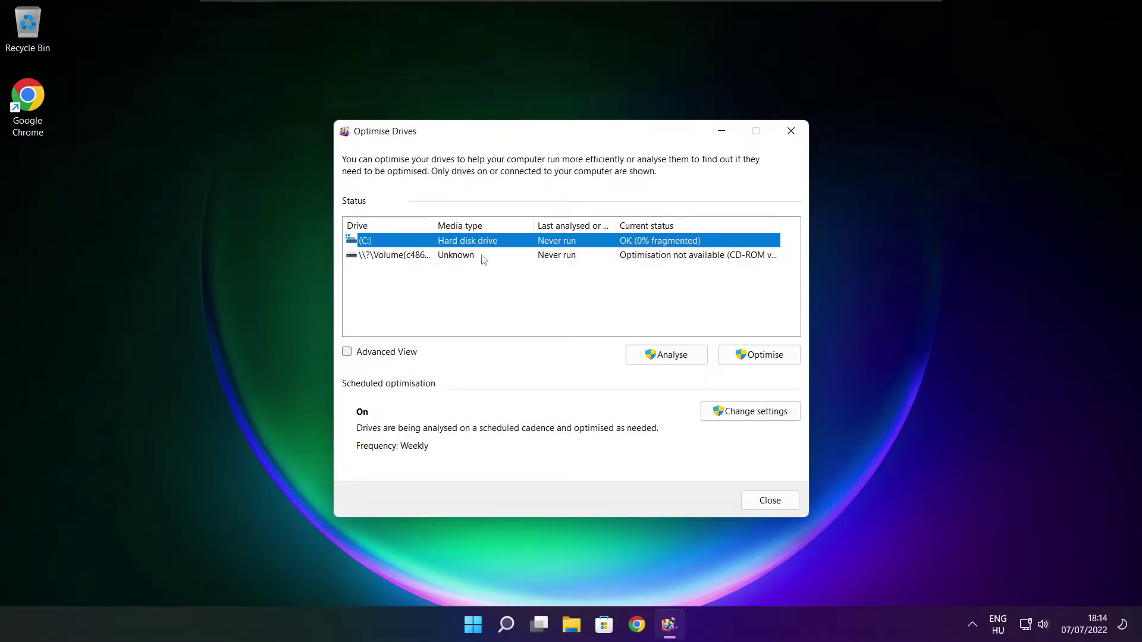
click(660, 356)
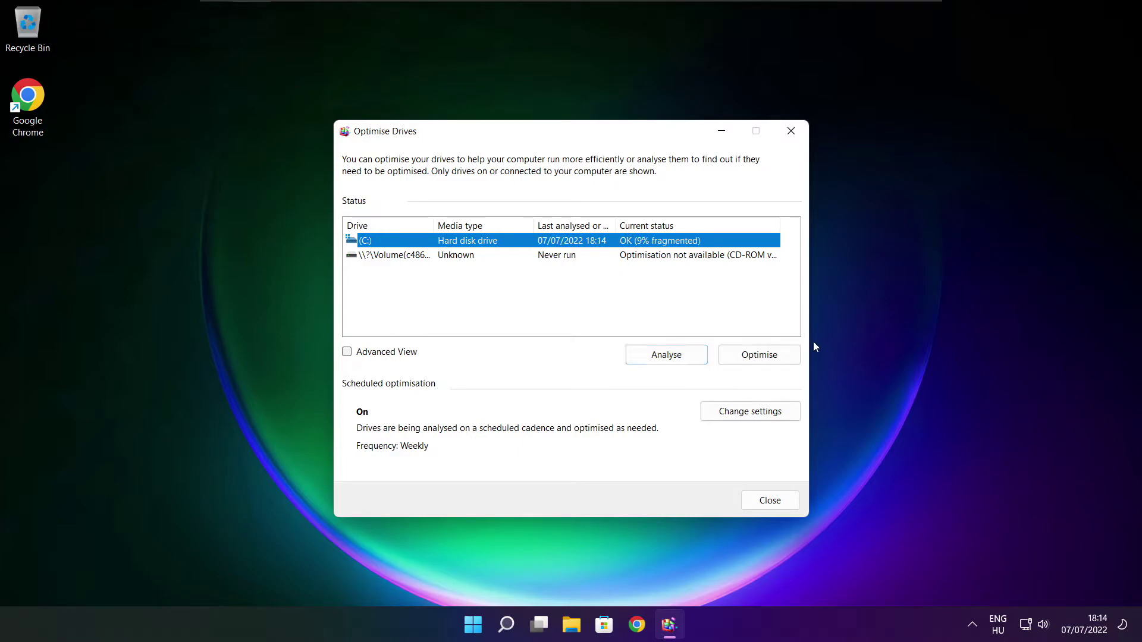
click(764, 360)
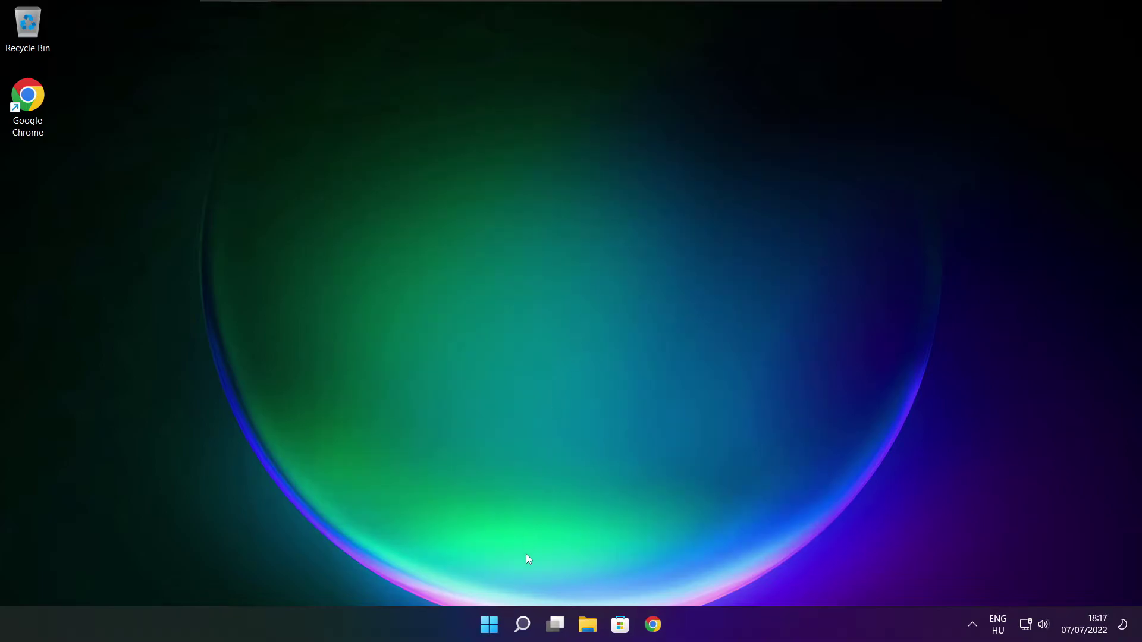
Run a fresh Windows Update check (up to date, KB5014668 offered), then close Settings.
click(523, 625)
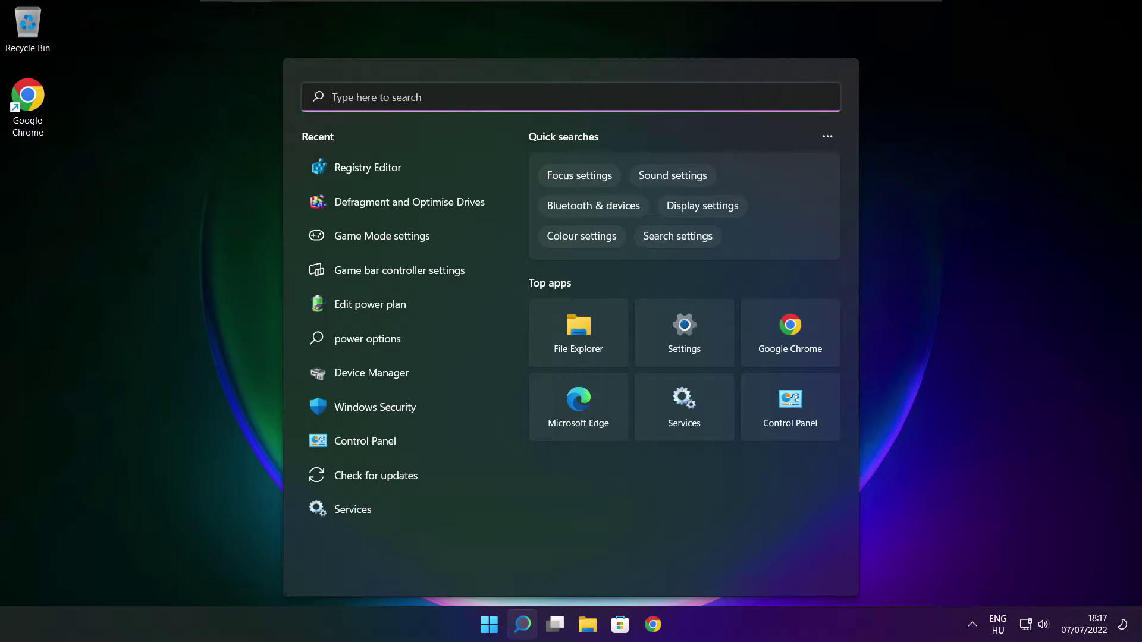
text(updates)
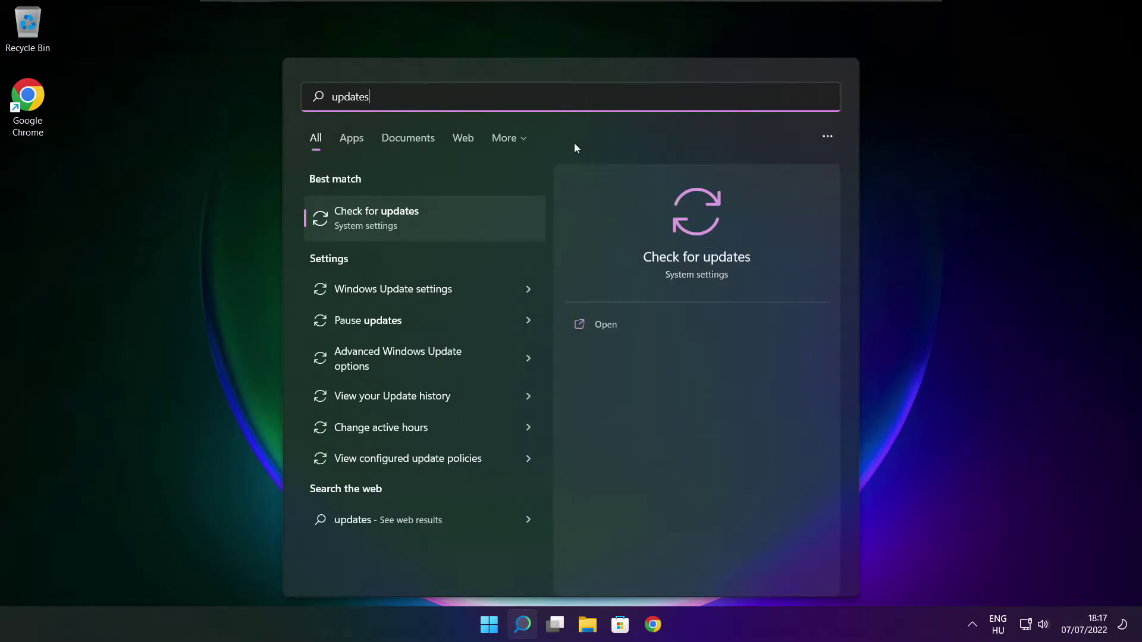
click(415, 221)
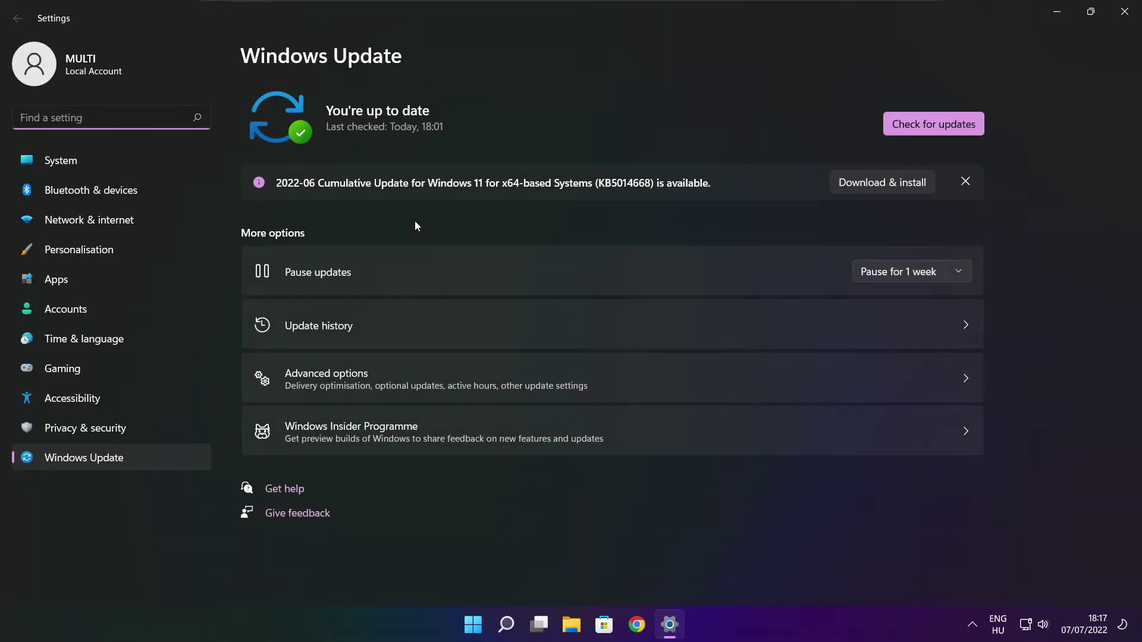
click(933, 123)
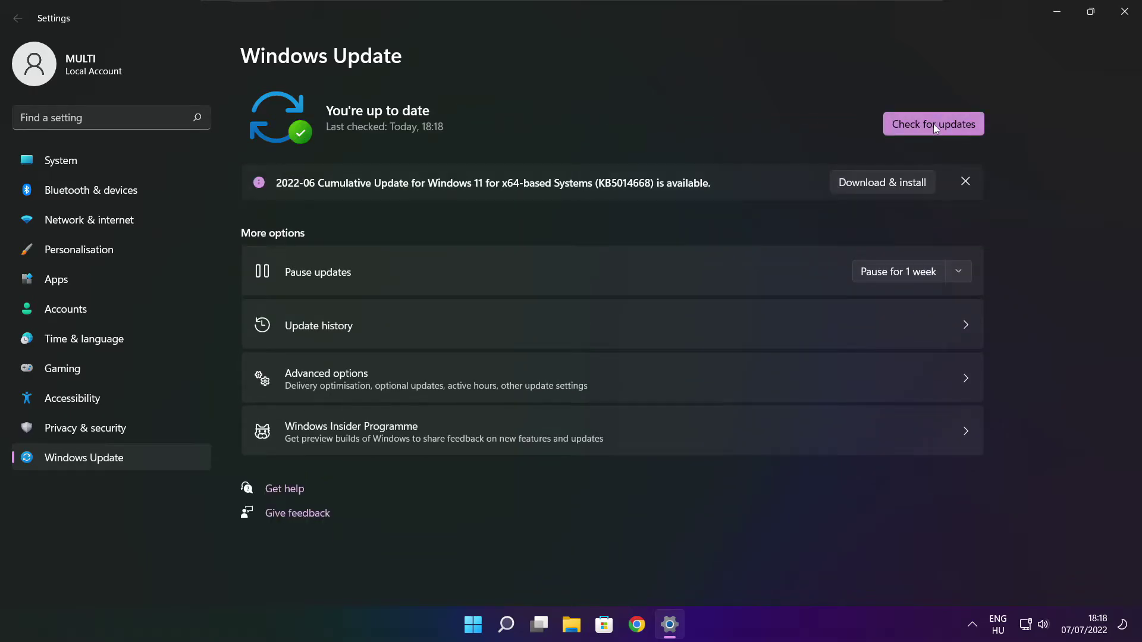
click(1123, 16)
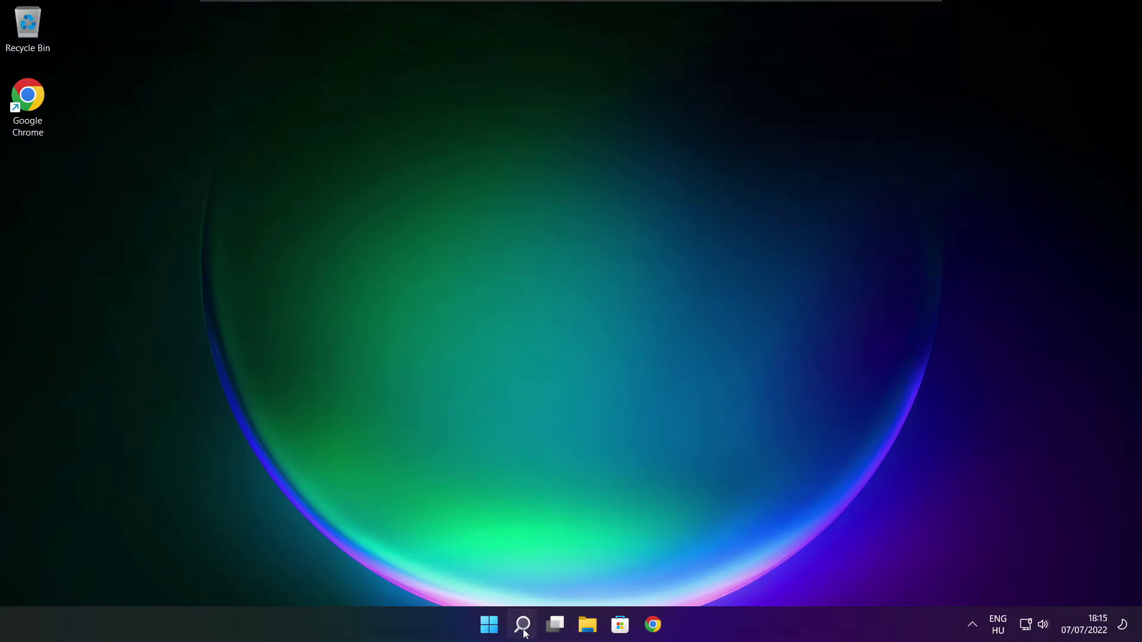
Search for regedit and launch Registry Editor.
click(522, 628)
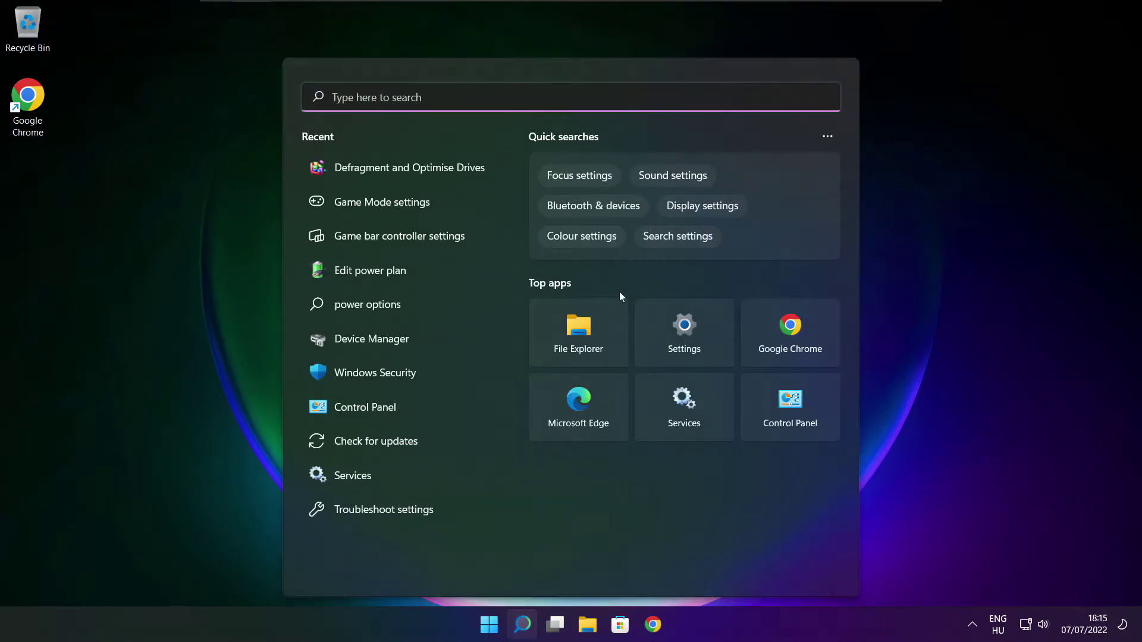
text(regedit)
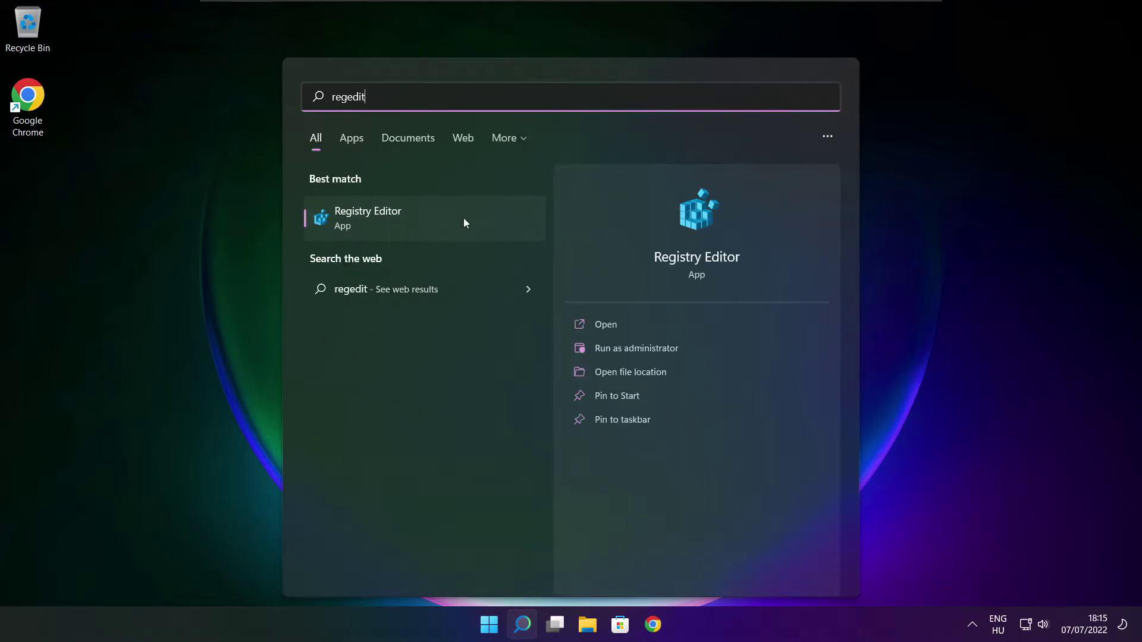
click(435, 220)
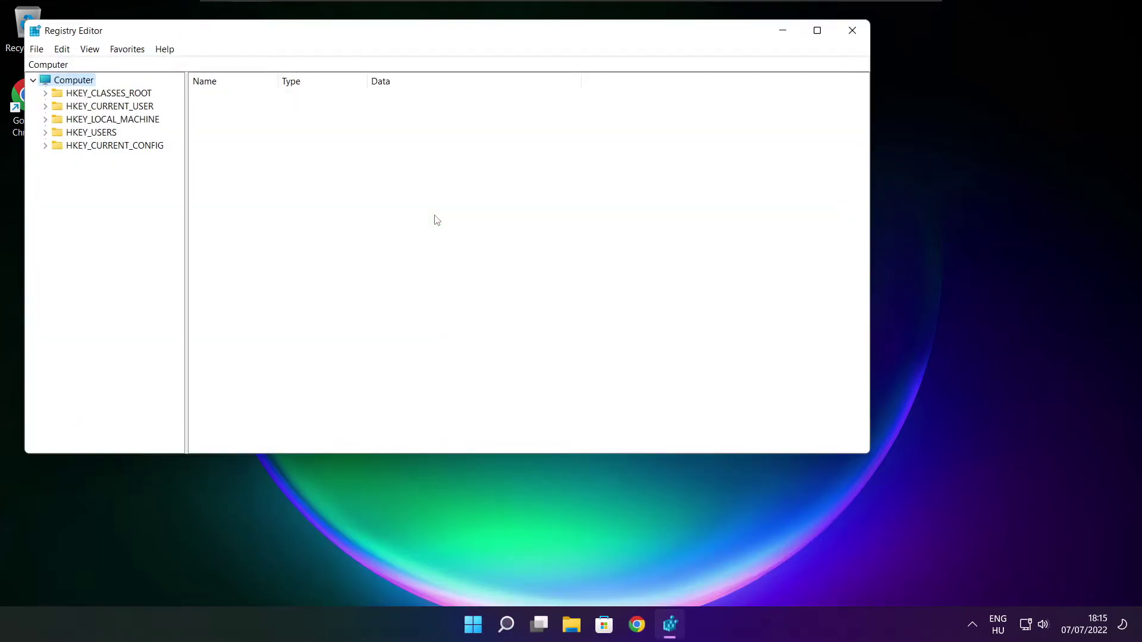
drag(346, 34, 467, 121)
Navigate to HKEY_CURRENT_USER\System\GameConfigStore and widen the Name column.
click(176, 195)
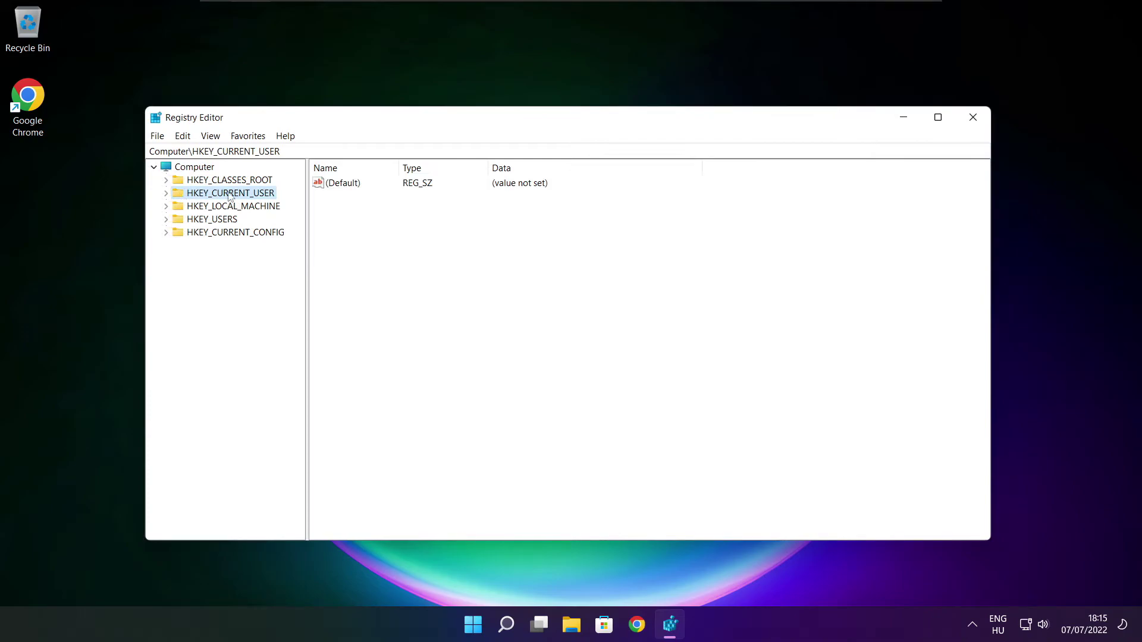
click(166, 194)
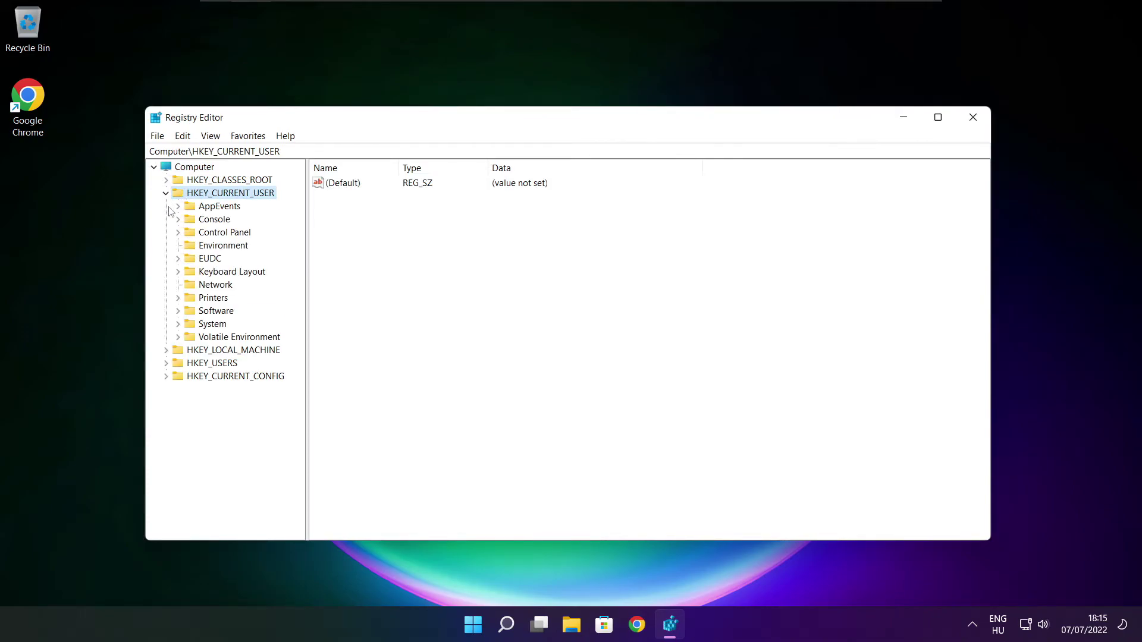
click(186, 328)
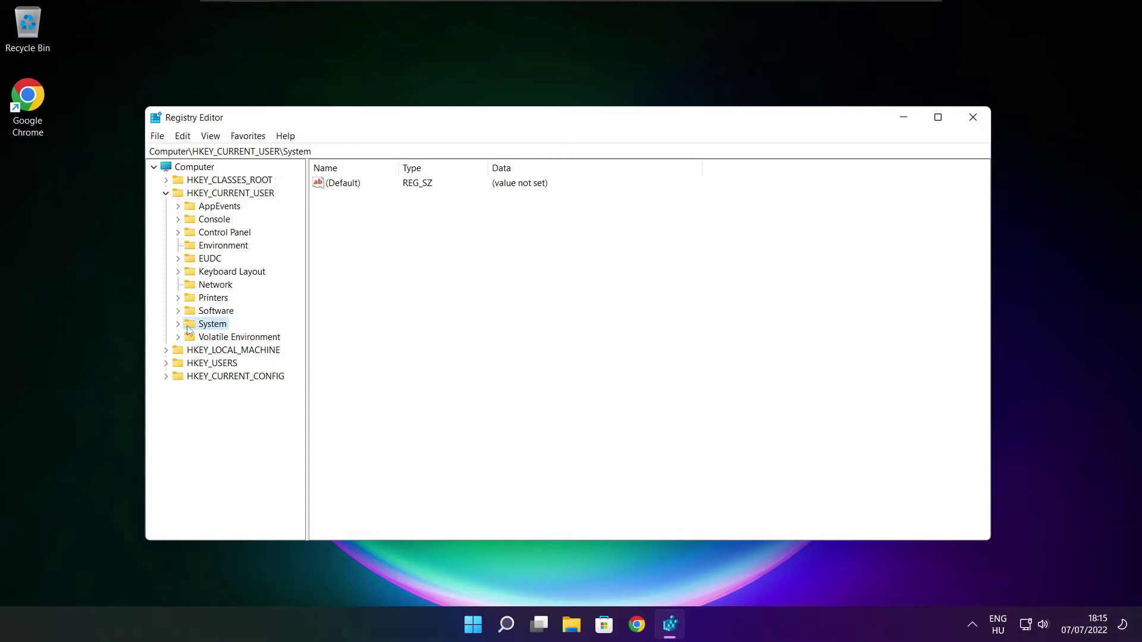
click(178, 325)
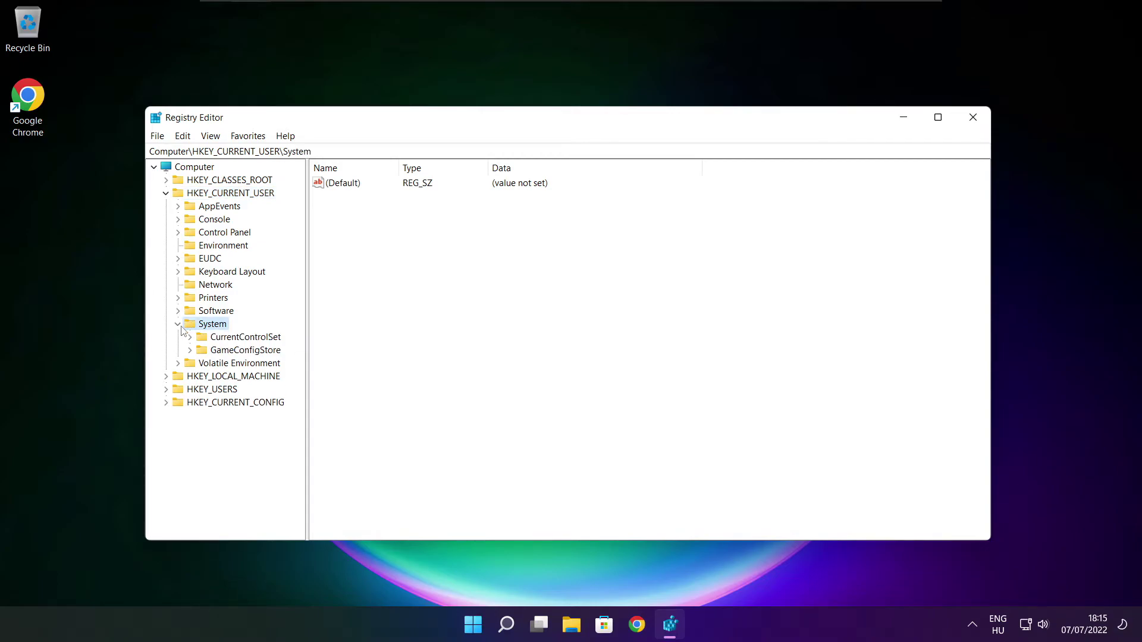
click(207, 354)
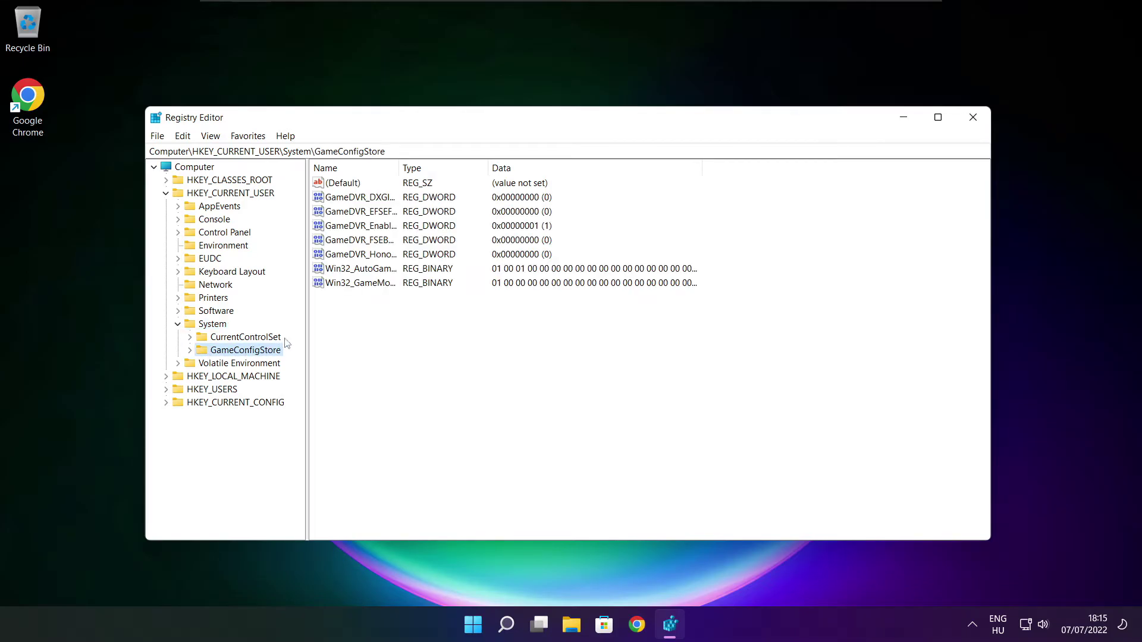
drag(398, 167, 499, 167)
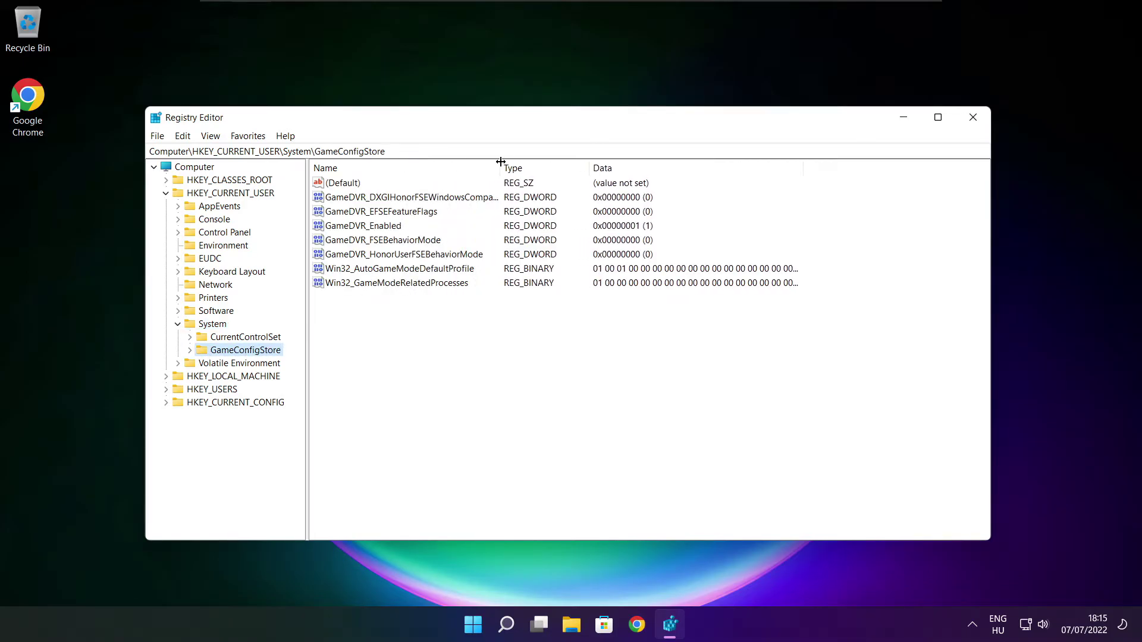
Change GameDVR_Enabled's value data from 1 to 0.
click(342, 228)
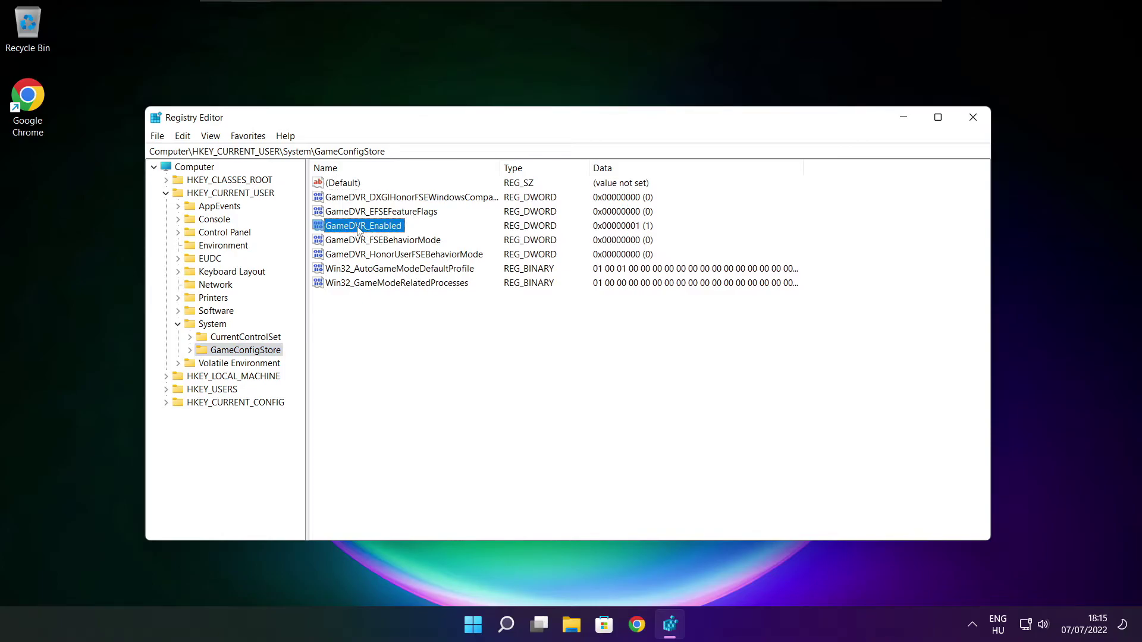
double_click(360, 227)
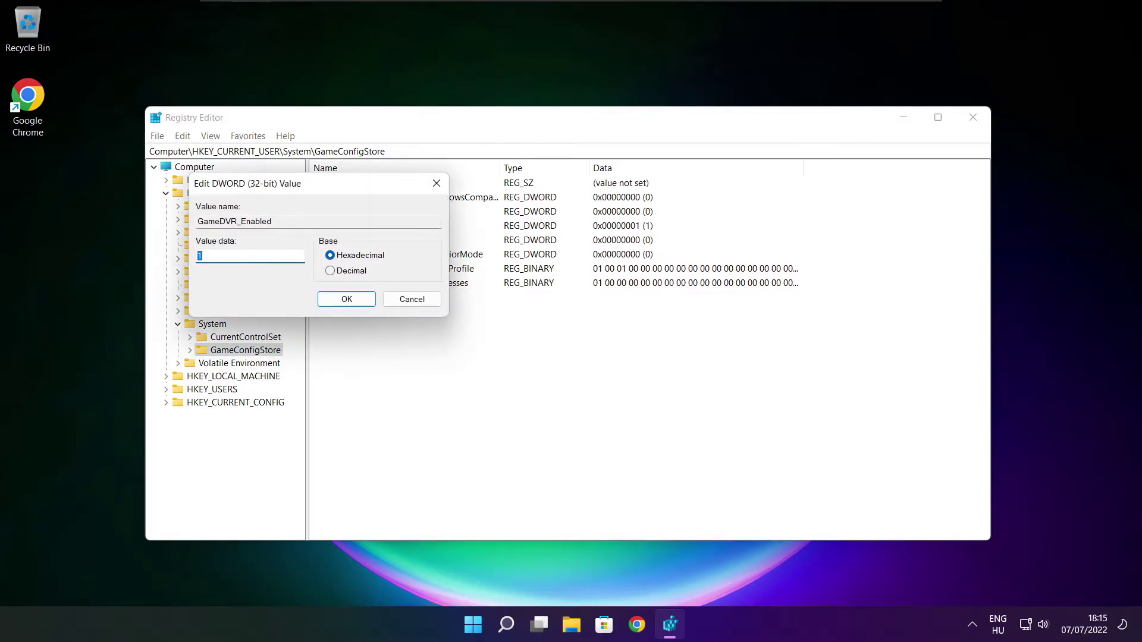
drag(301, 185, 599, 236)
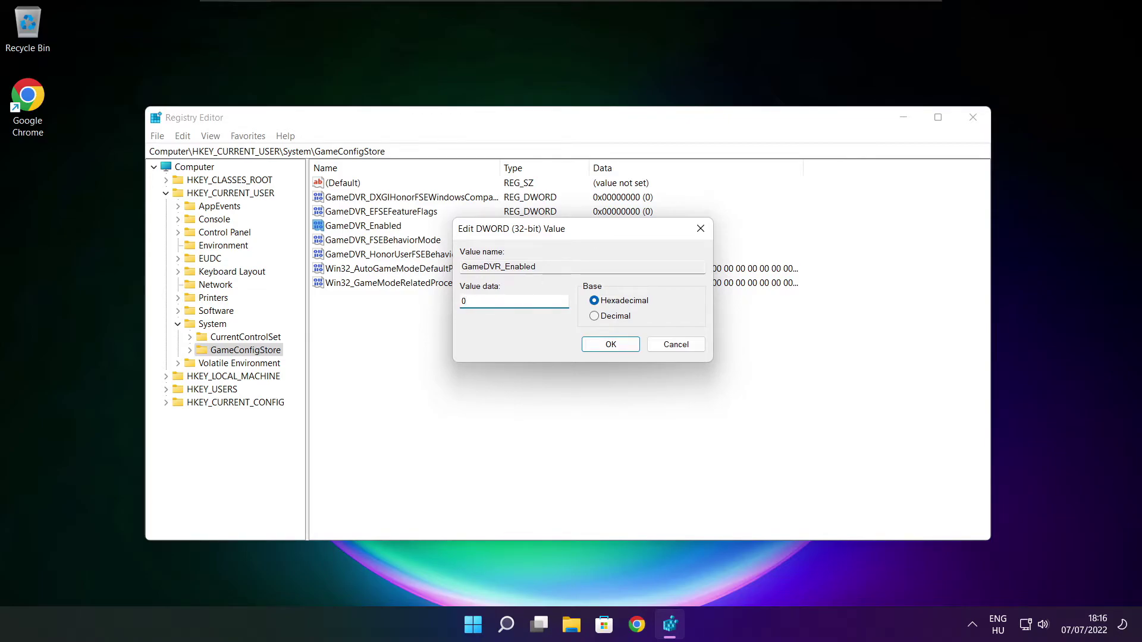
click(611, 346)
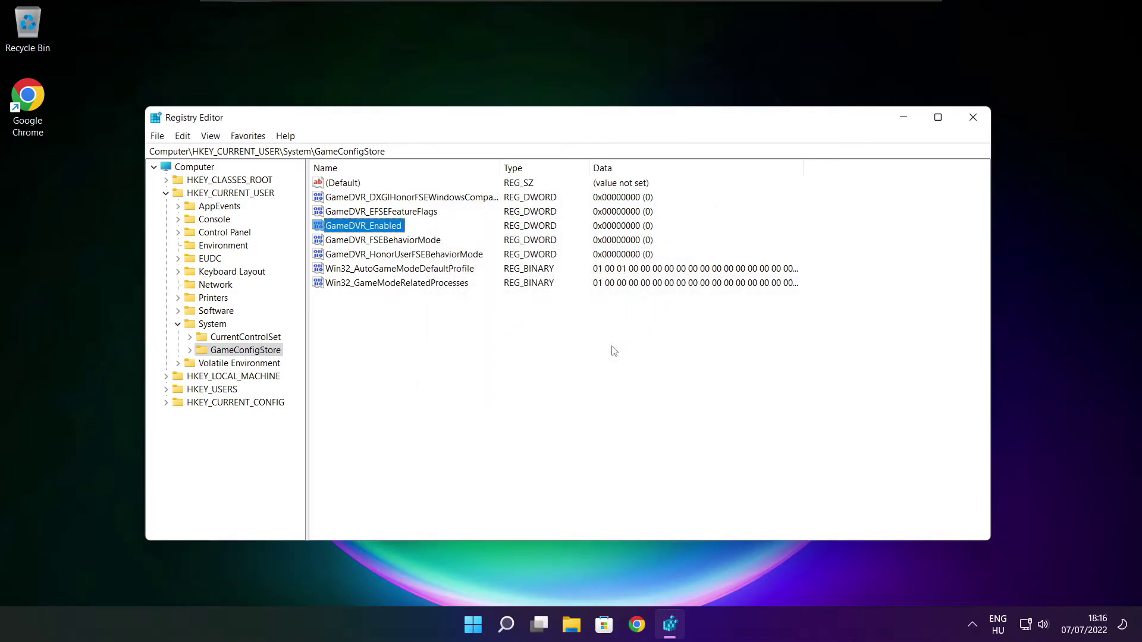
Collapse HKEY_CURRENT_USER and expand HKEY_LOCAL_MACHINE\SOFTWARE\Microsoft.
click(166, 193)
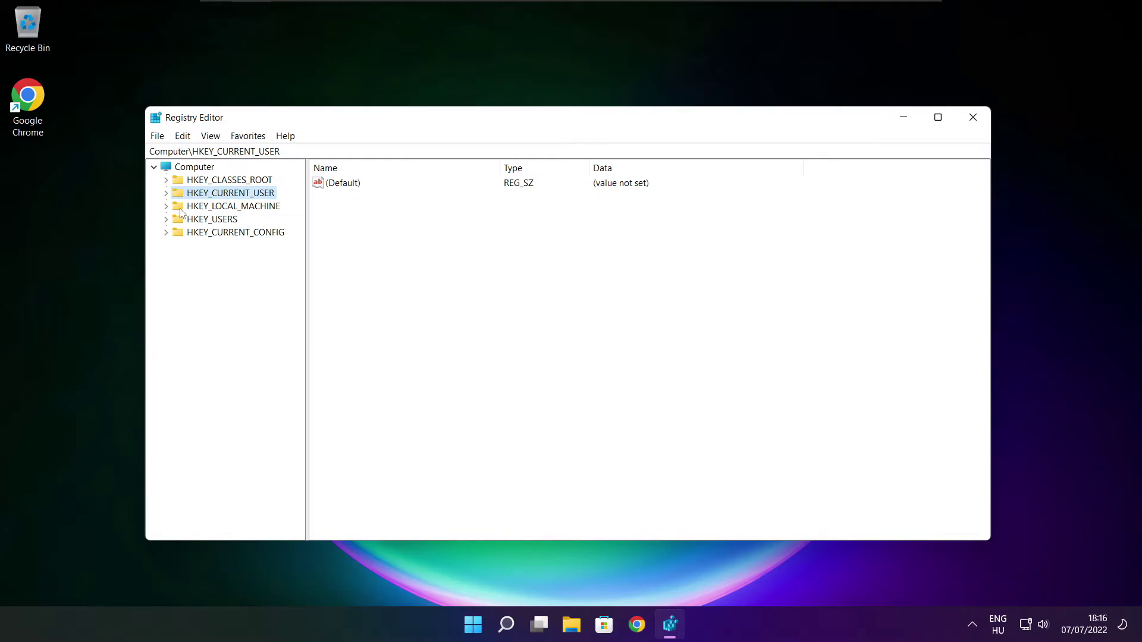
click(186, 209)
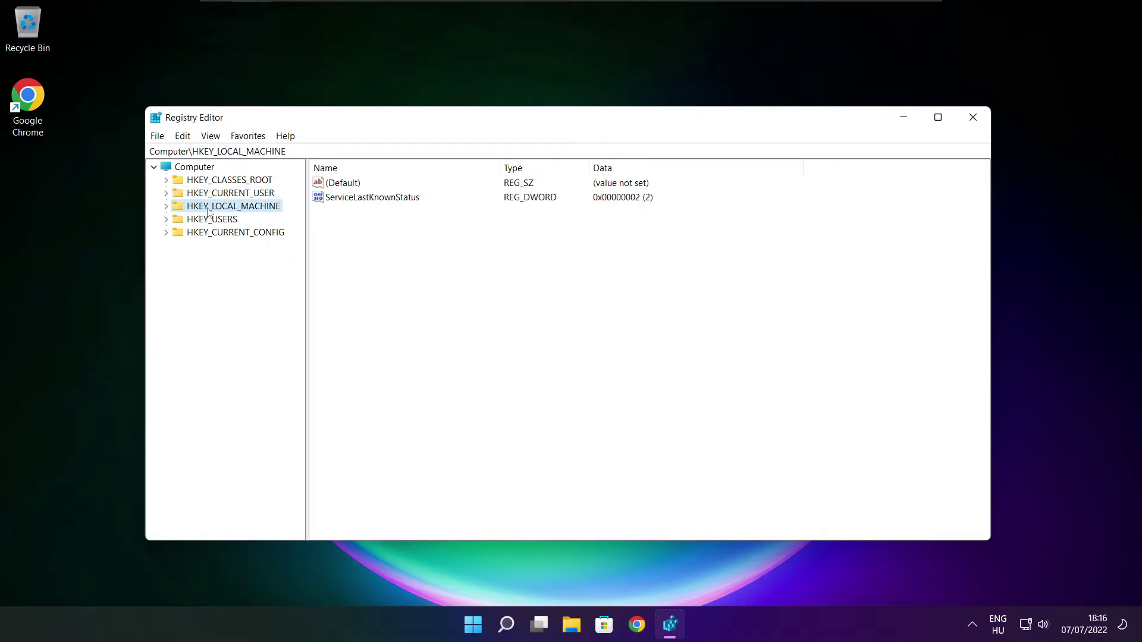
click(166, 207)
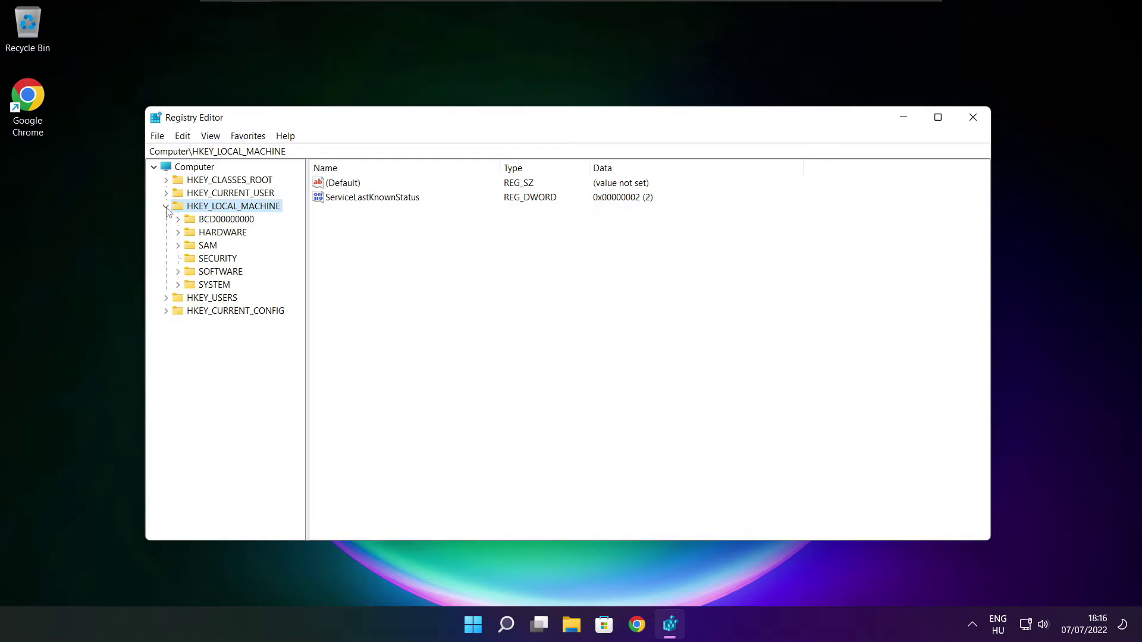
click(207, 274)
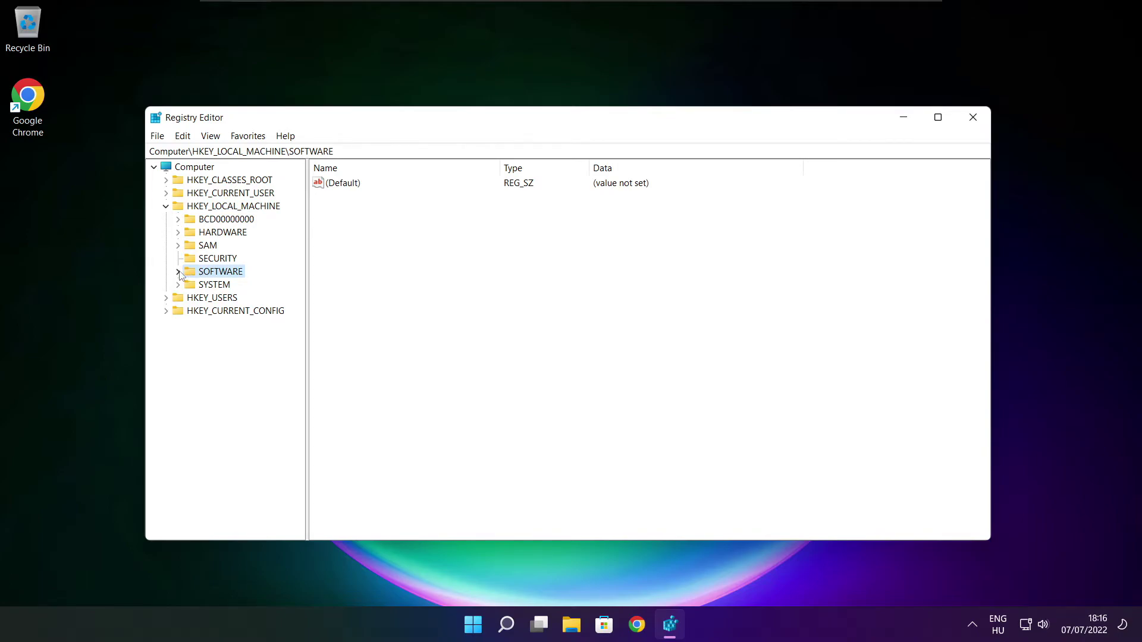
click(178, 272)
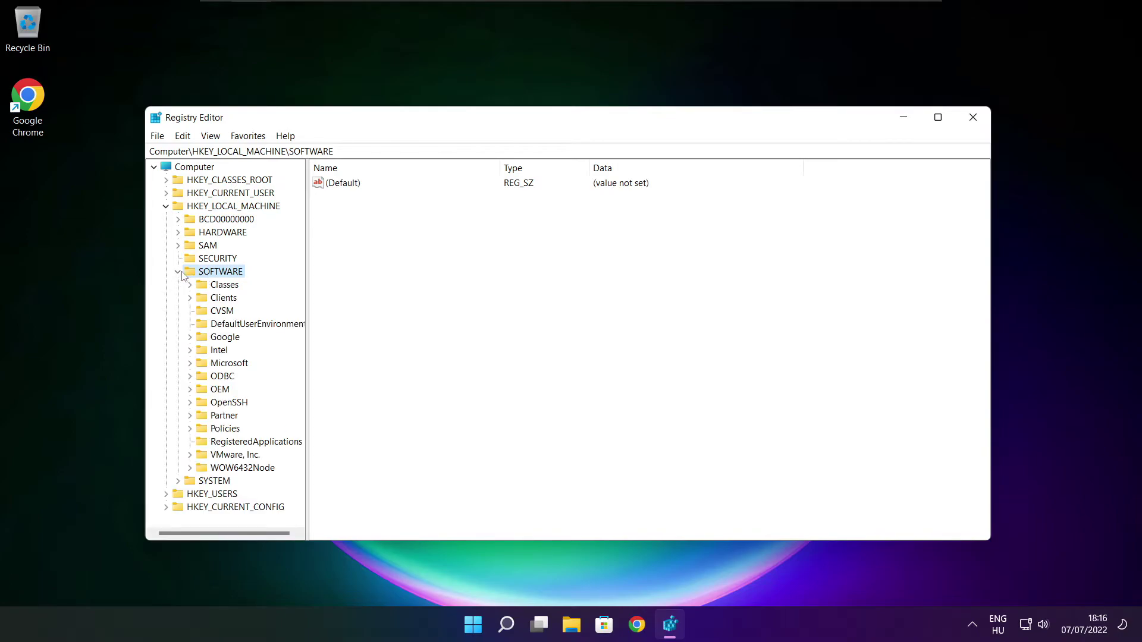
click(220, 366)
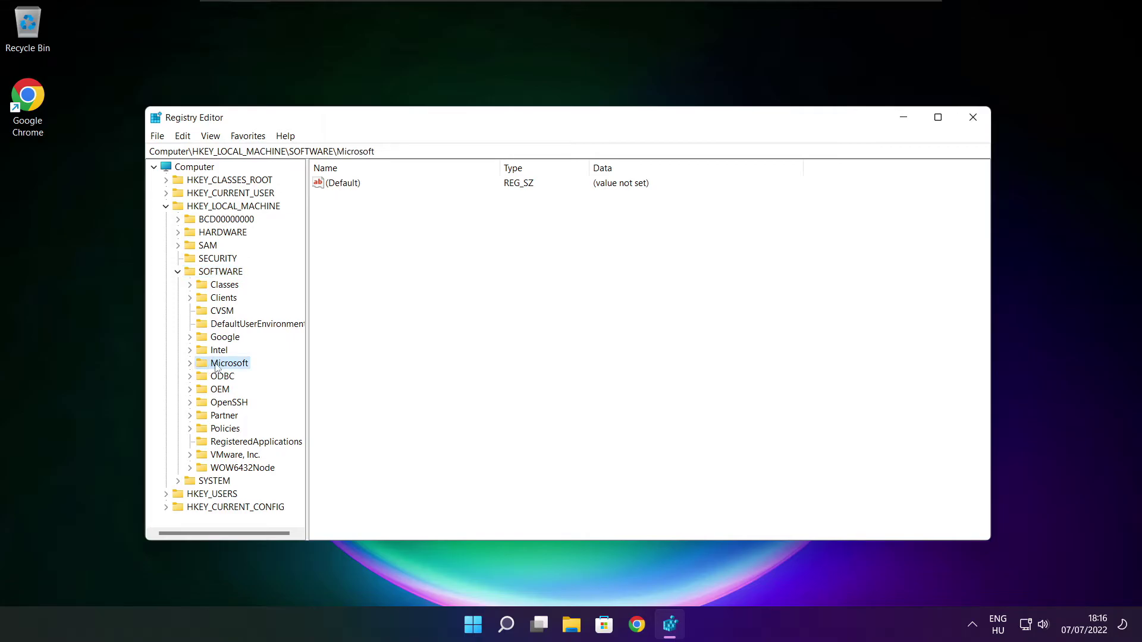
click(191, 364)
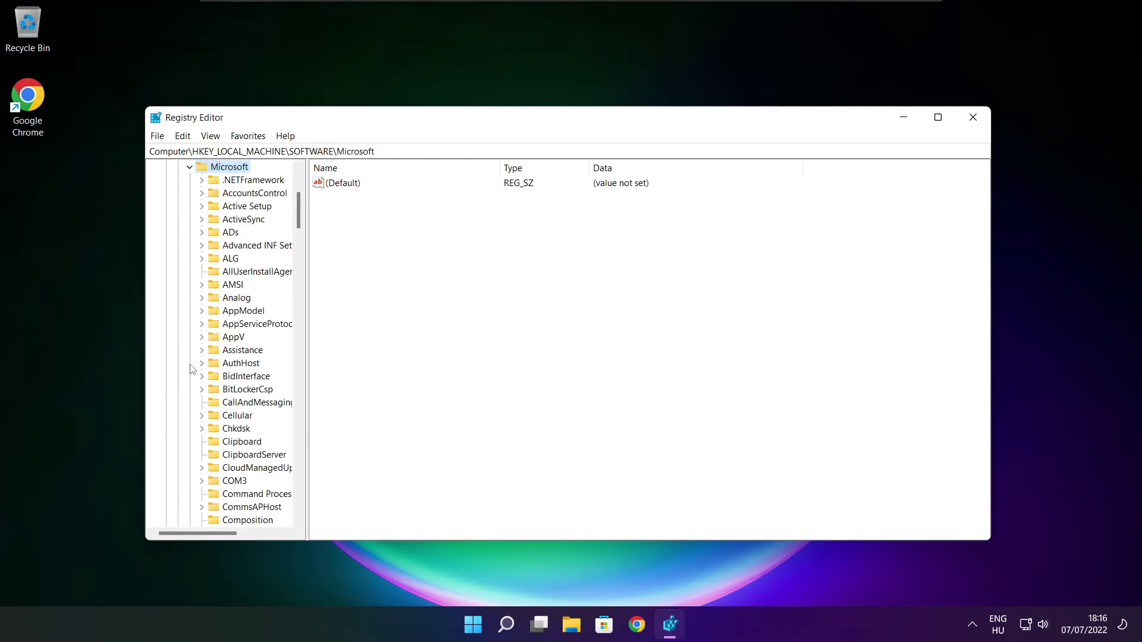
scroll(233, 357, down, 15)
scroll(233, 355, down, 20)
scroll(234, 355, down, 6)
scroll(234, 356, down, 1)
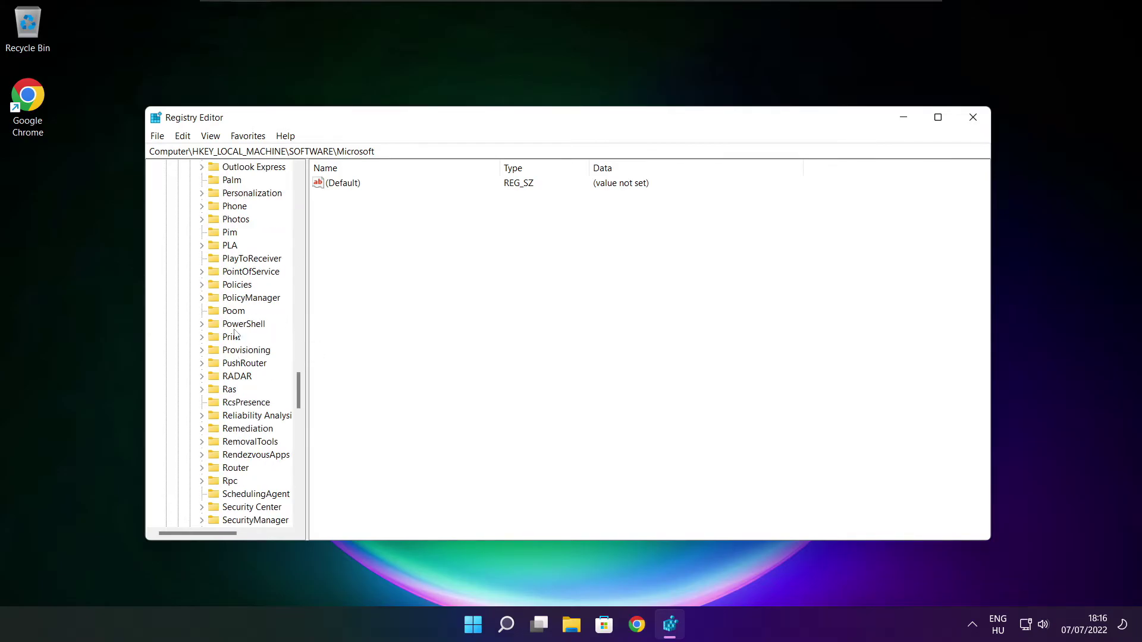
scroll(234, 345, up, 1)
Expand PolicyManager\default and scroll through its policy subkeys.
click(236, 339)
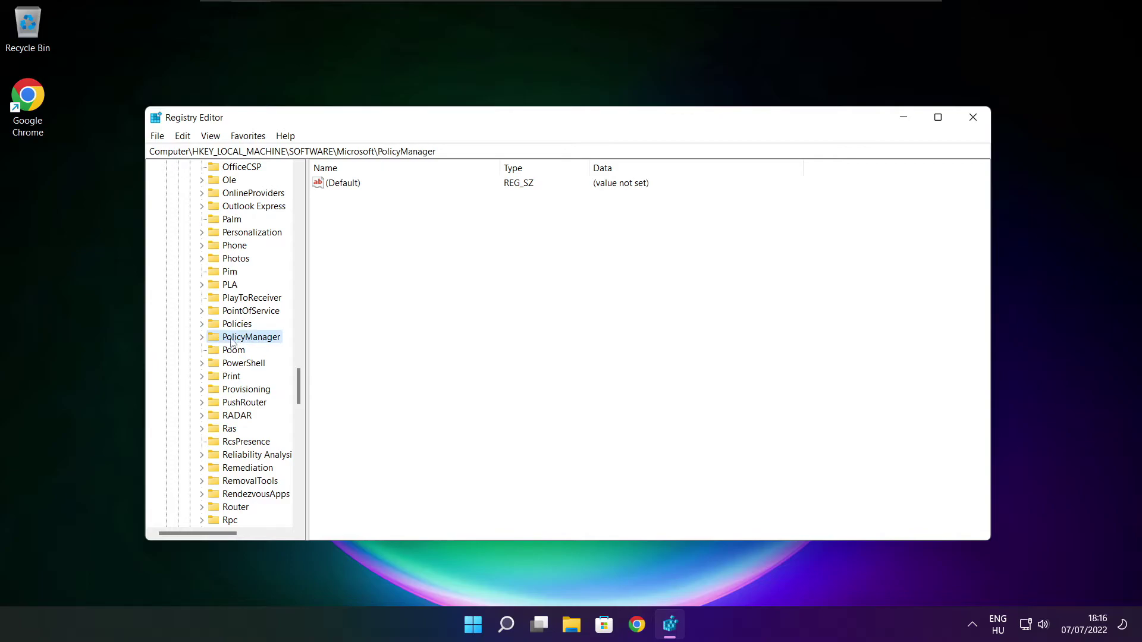
click(201, 338)
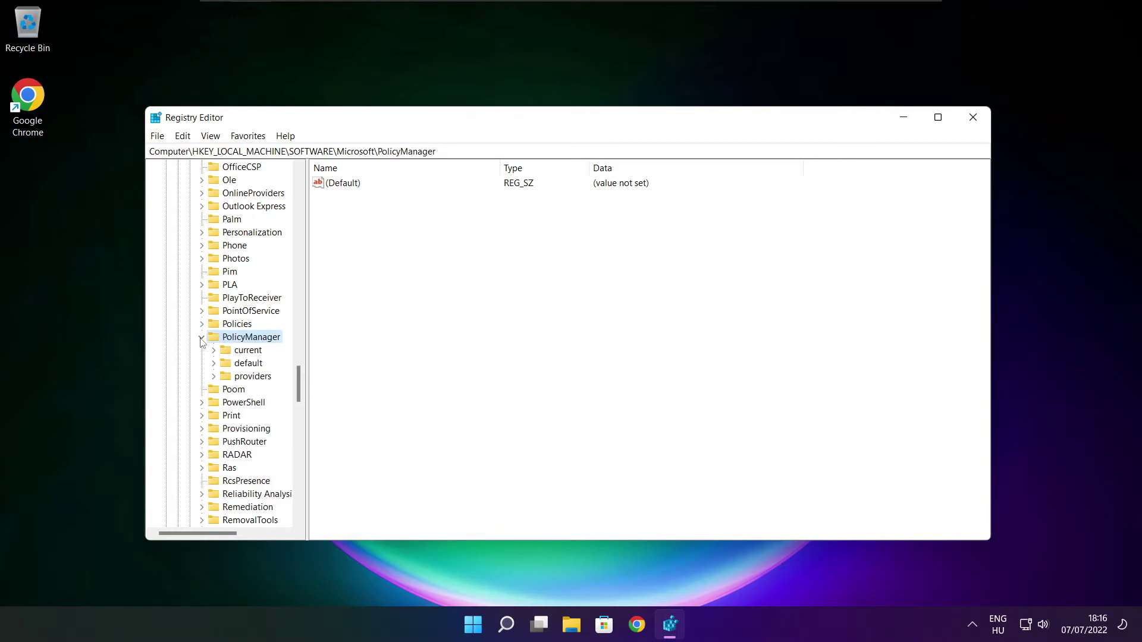
click(246, 366)
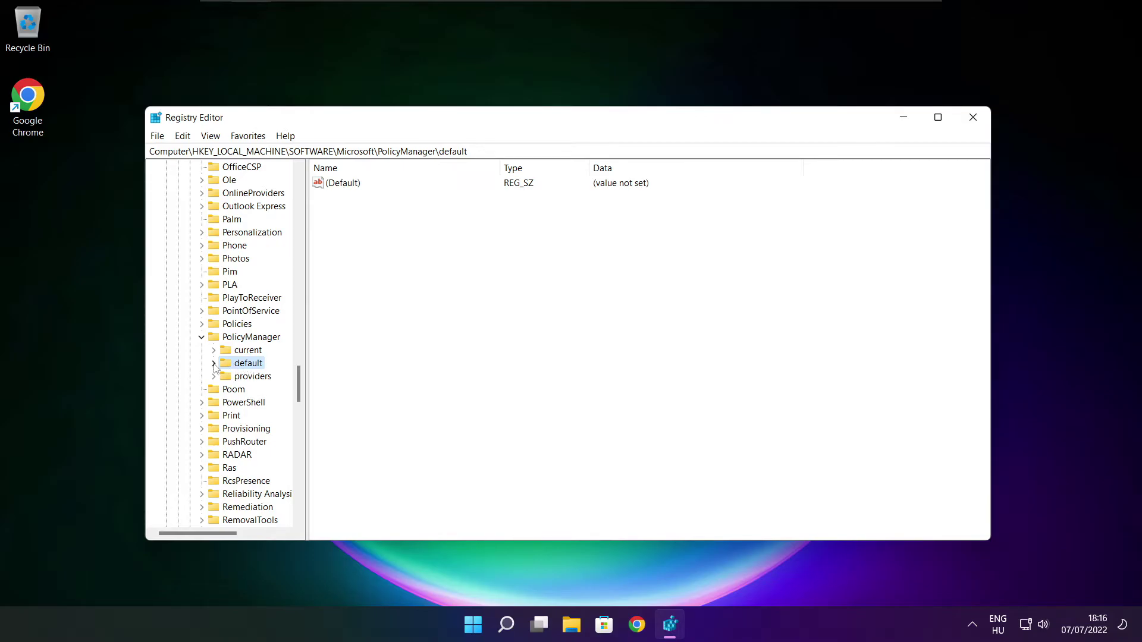
click(213, 364)
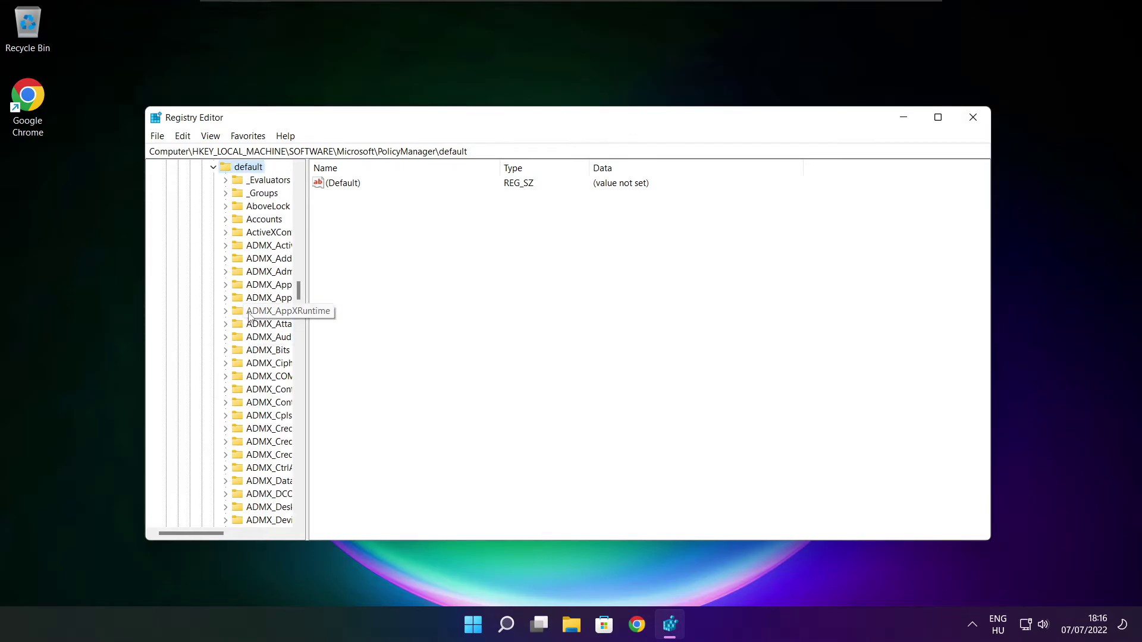
scroll(264, 262, down, 7)
scroll(264, 262, down, 20)
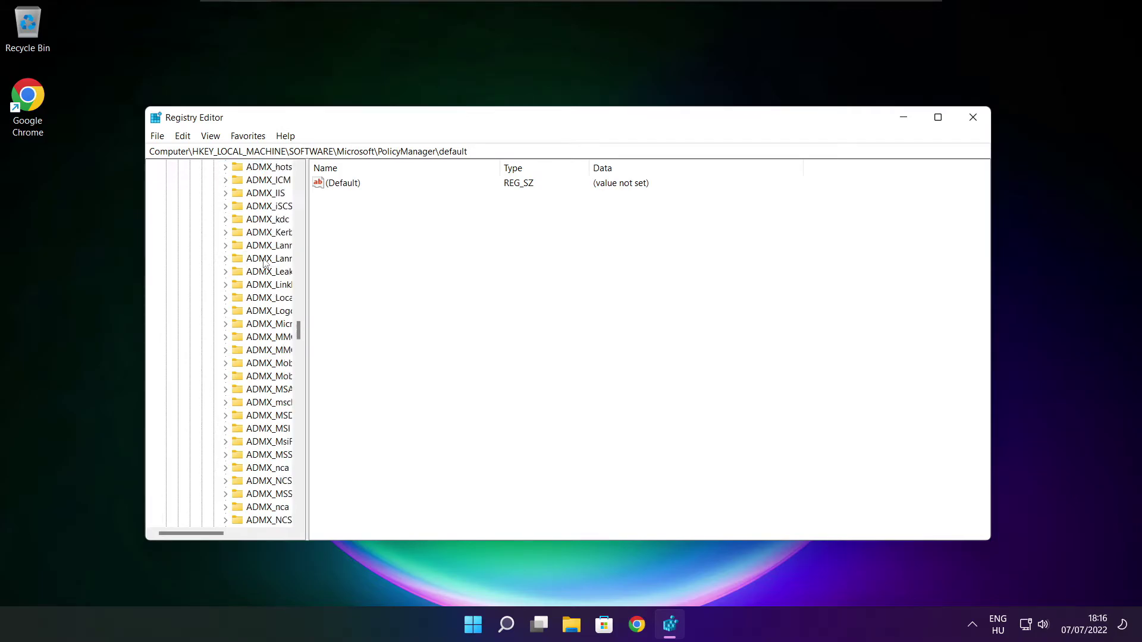
scroll(264, 261, down, 3)
drag(307, 261, 378, 261)
Expand ApplicationManagement and select the AllowGameDVR policy key.
scroll(345, 262, up, 1)
click(295, 246)
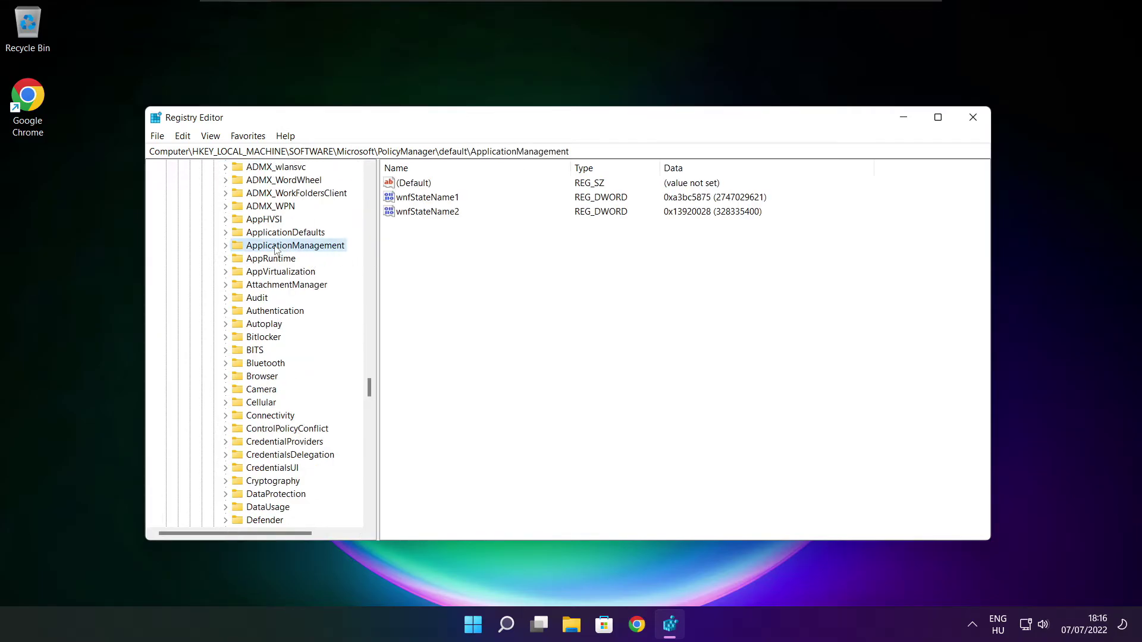
click(226, 246)
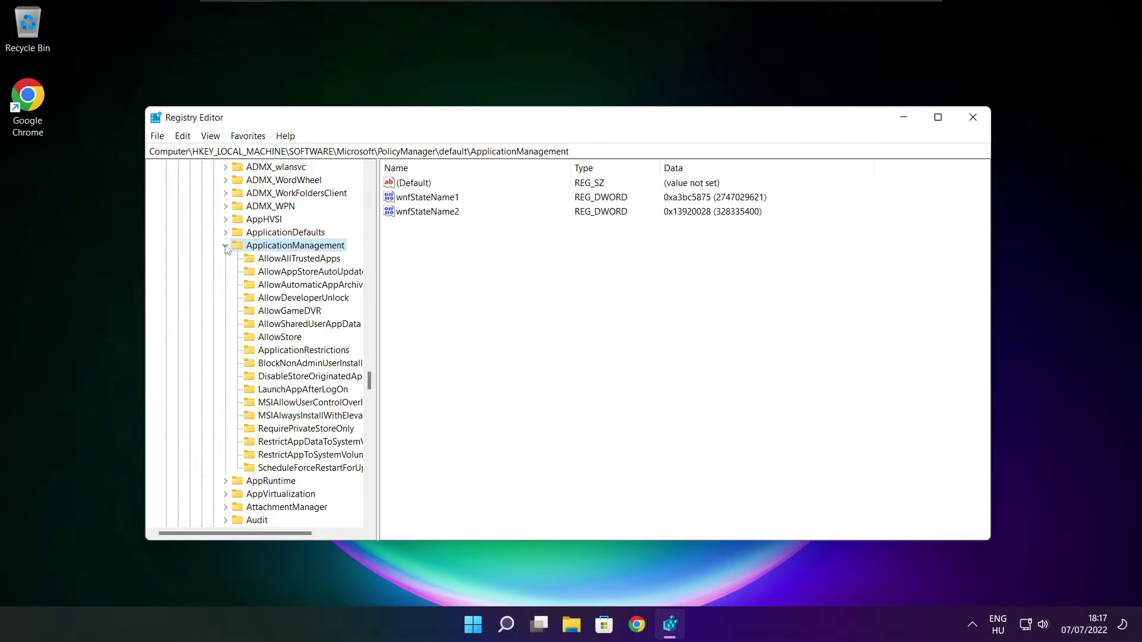
drag(376, 300, 388, 301)
click(290, 312)
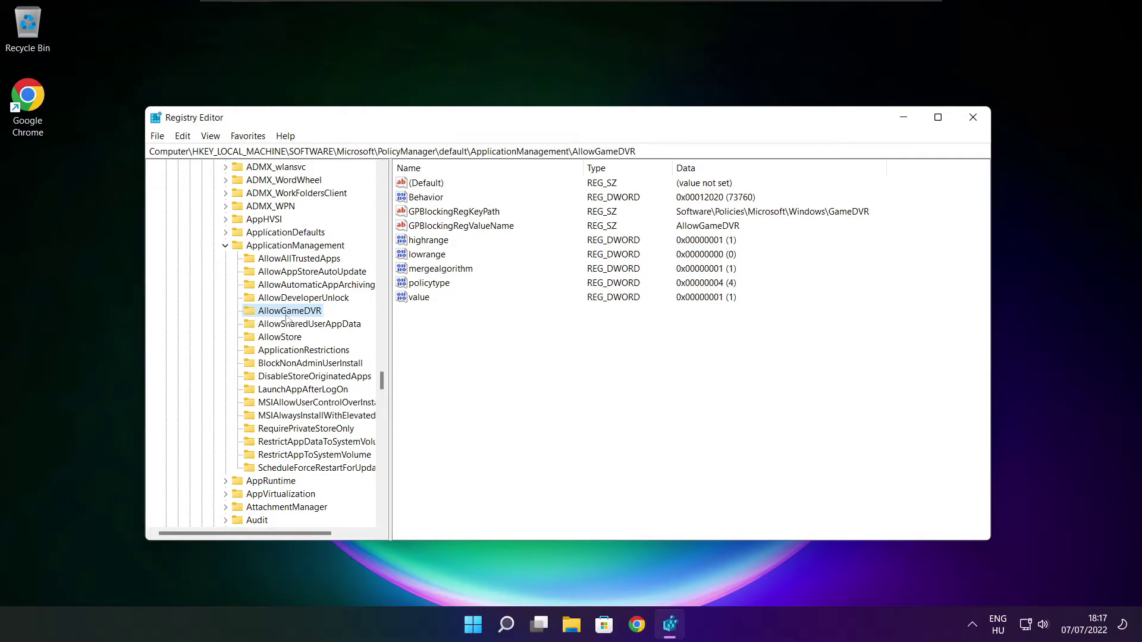
Set AllowGameDVR's 'value' entry to 0 and close Registry Editor.
click(418, 298)
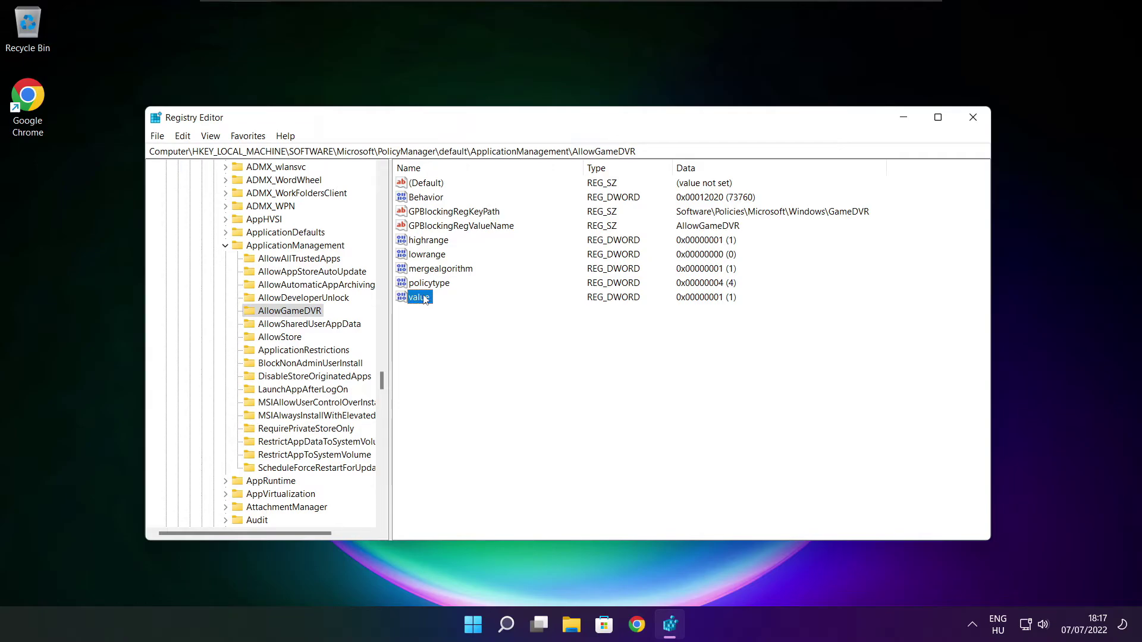
double_click(424, 299)
drag(320, 189, 578, 238)
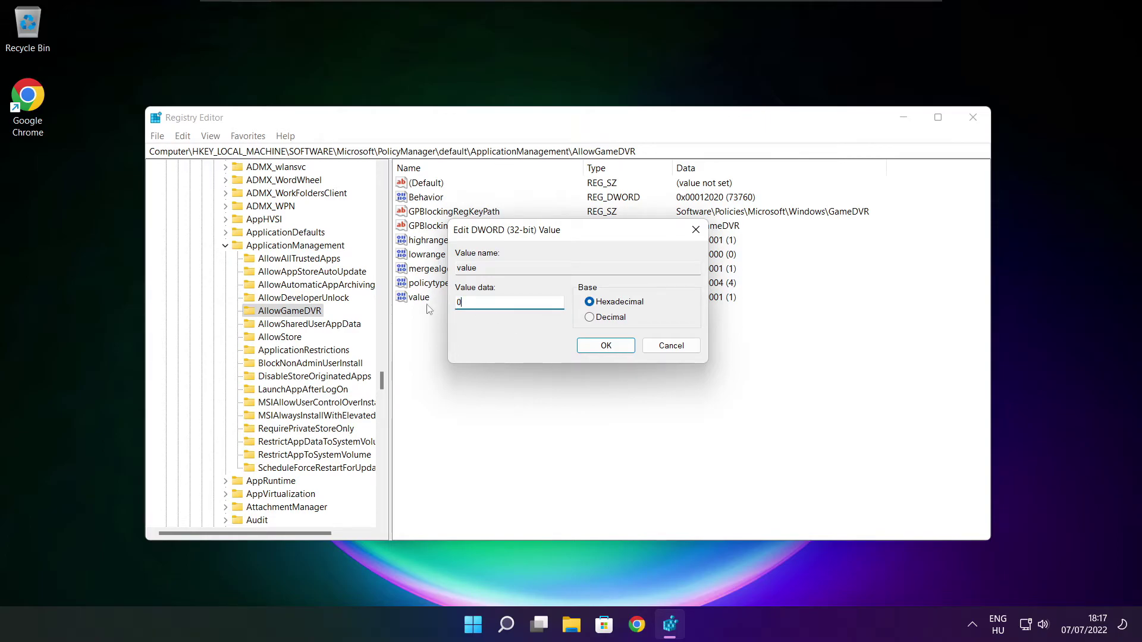
click(605, 348)
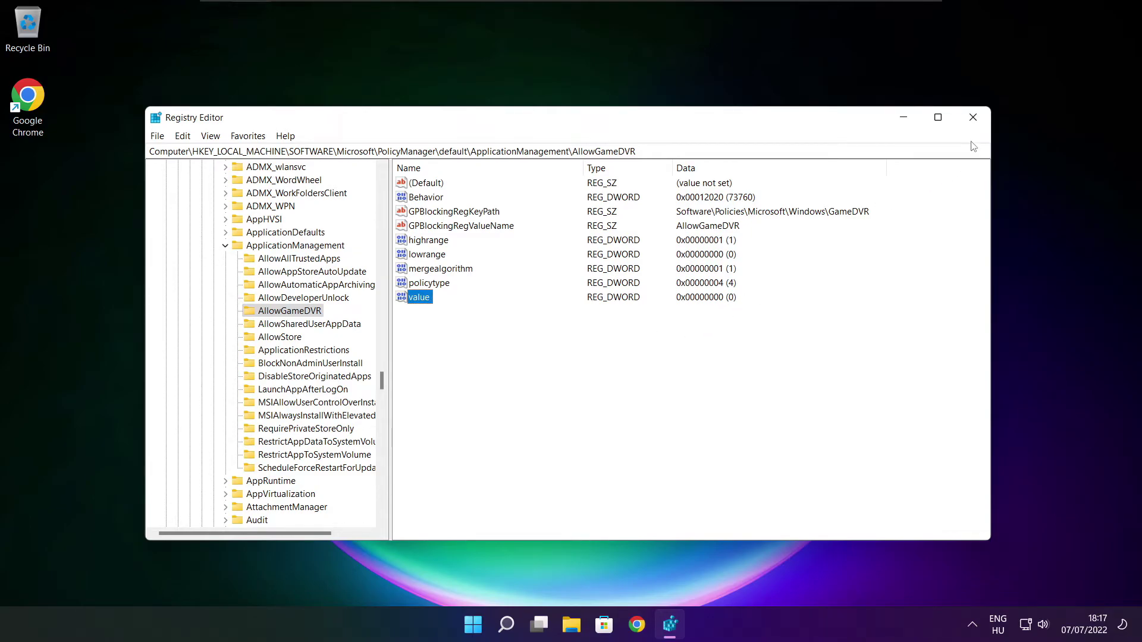
click(974, 121)
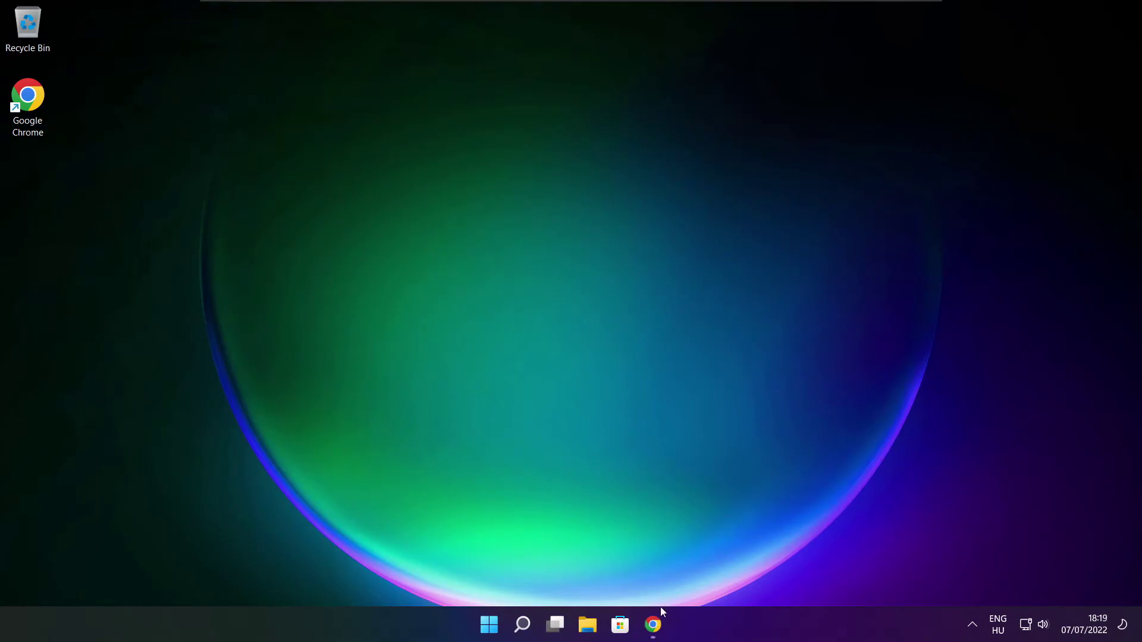
Restore Chrome on the DirectX download page and check its address.
click(654, 627)
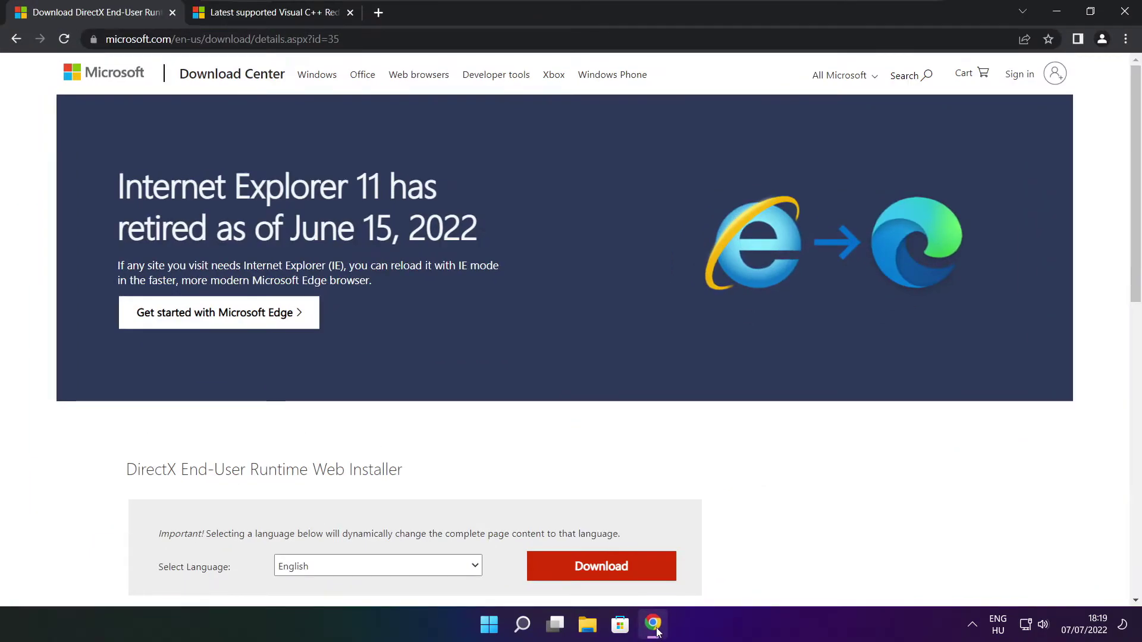
click(351, 40)
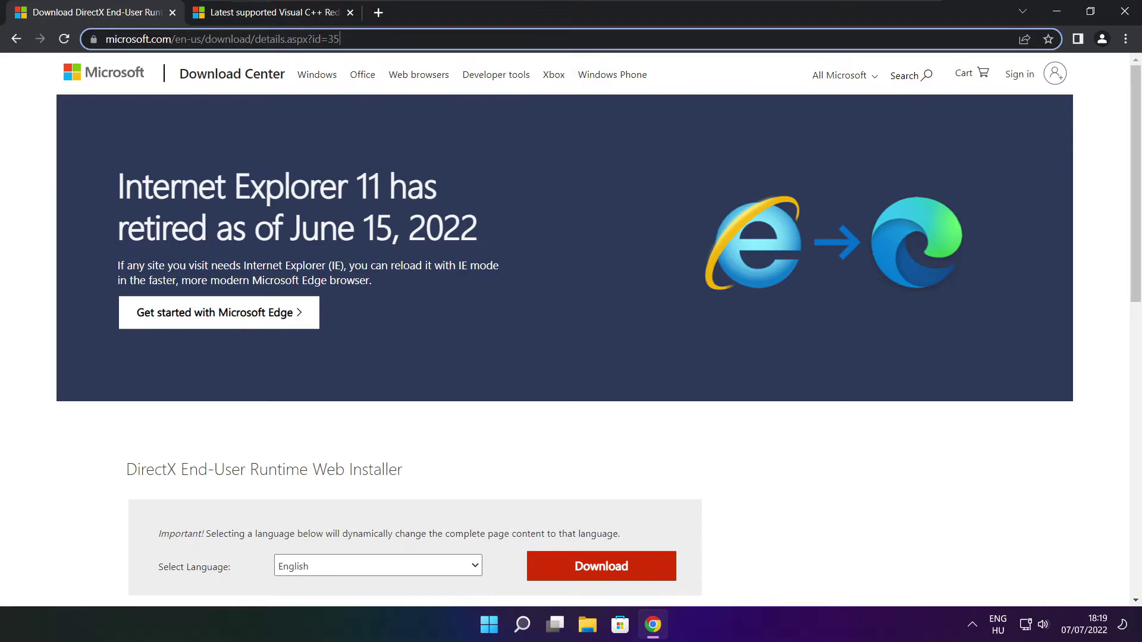
drag(340, 40, 105, 40)
click(397, 39)
click(410, 427)
drag(1129, 170, 1038, 272)
Download the DirectX End-User Runtime Web Installer and run dxwebsetup.exe.
drag(421, 245, 99, 251)
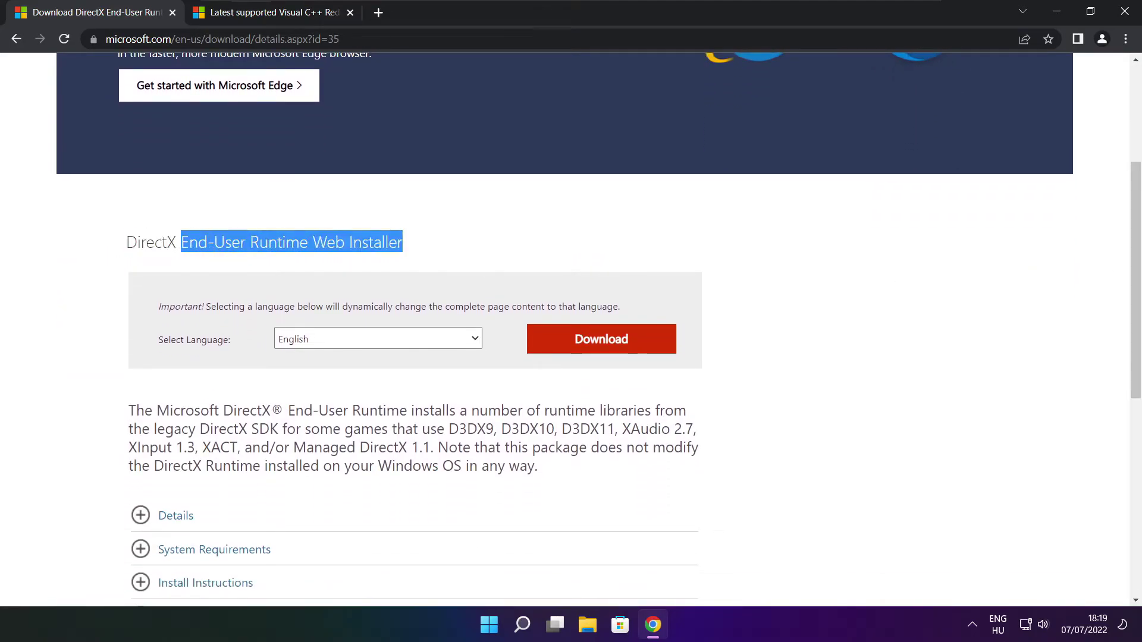
click(457, 252)
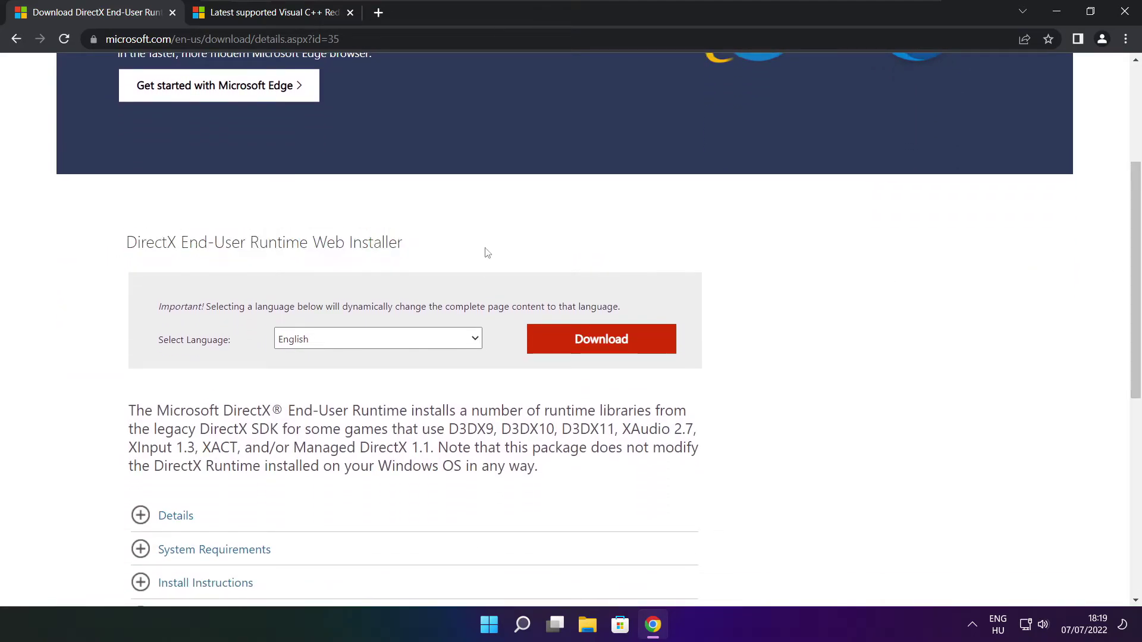
click(606, 344)
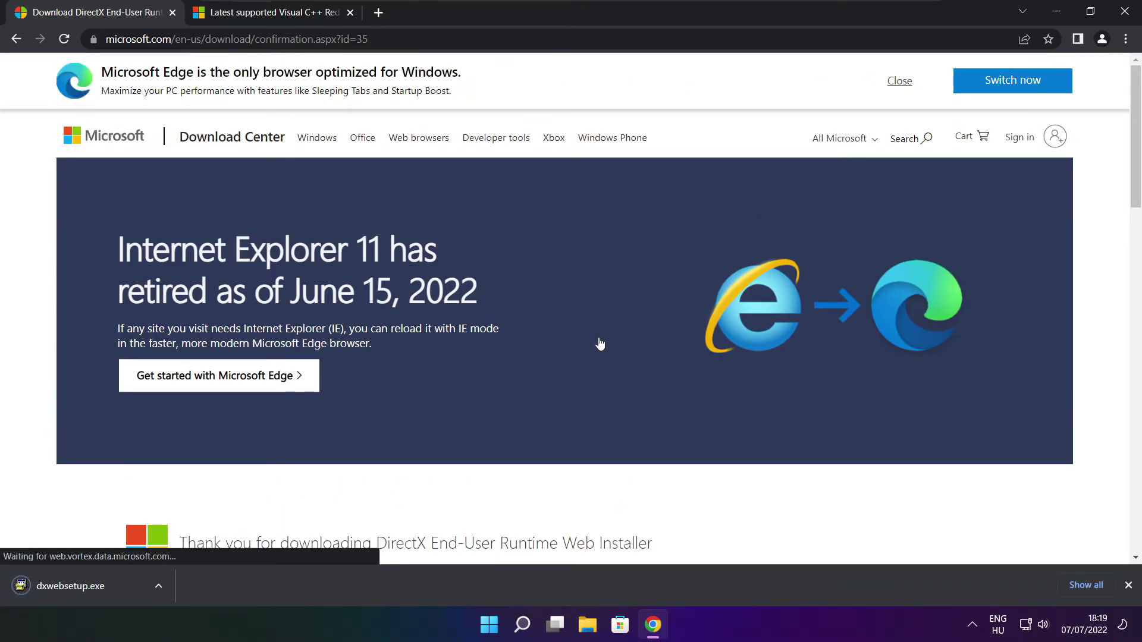
click(107, 586)
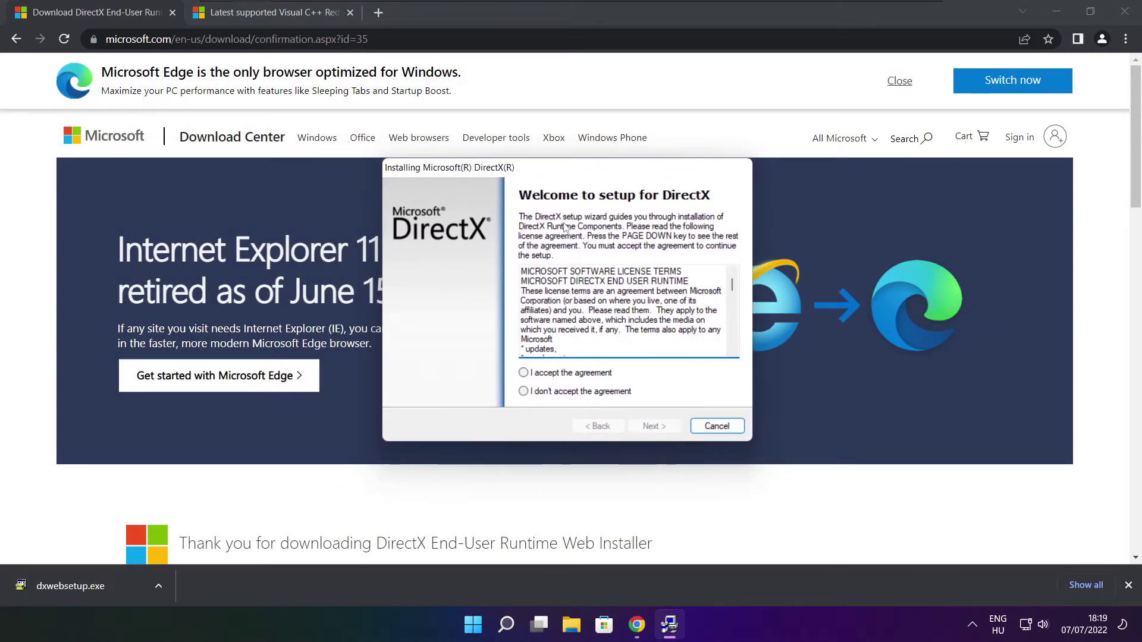
Accept the DirectX license, skip the Bing Bar, install the runtime and finish.
drag(732, 285, 732, 338)
click(550, 373)
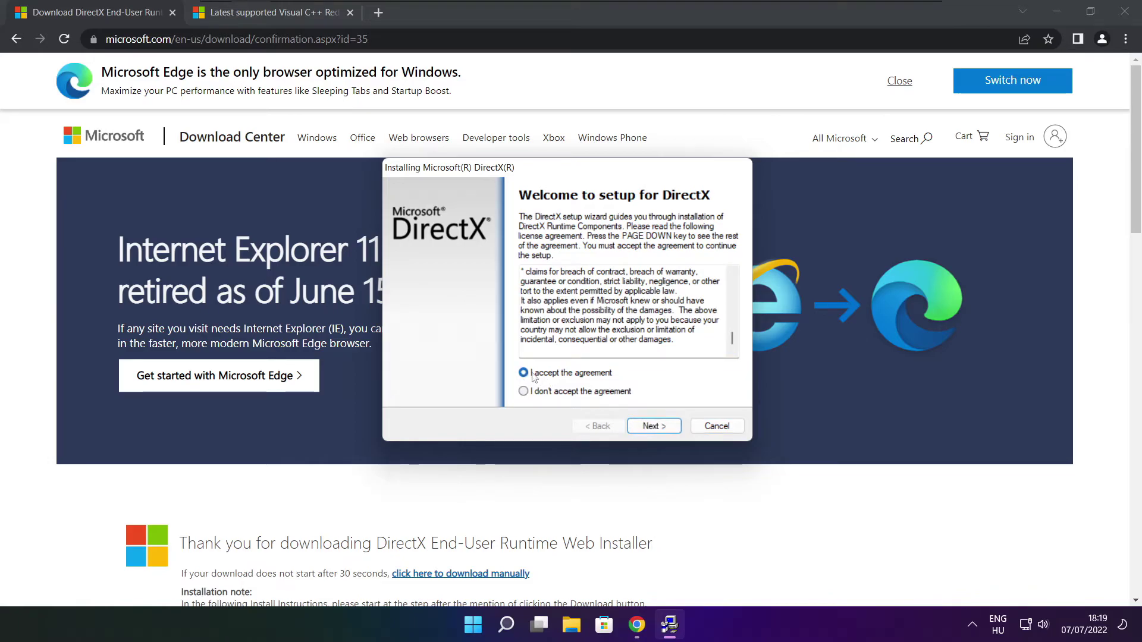
click(654, 427)
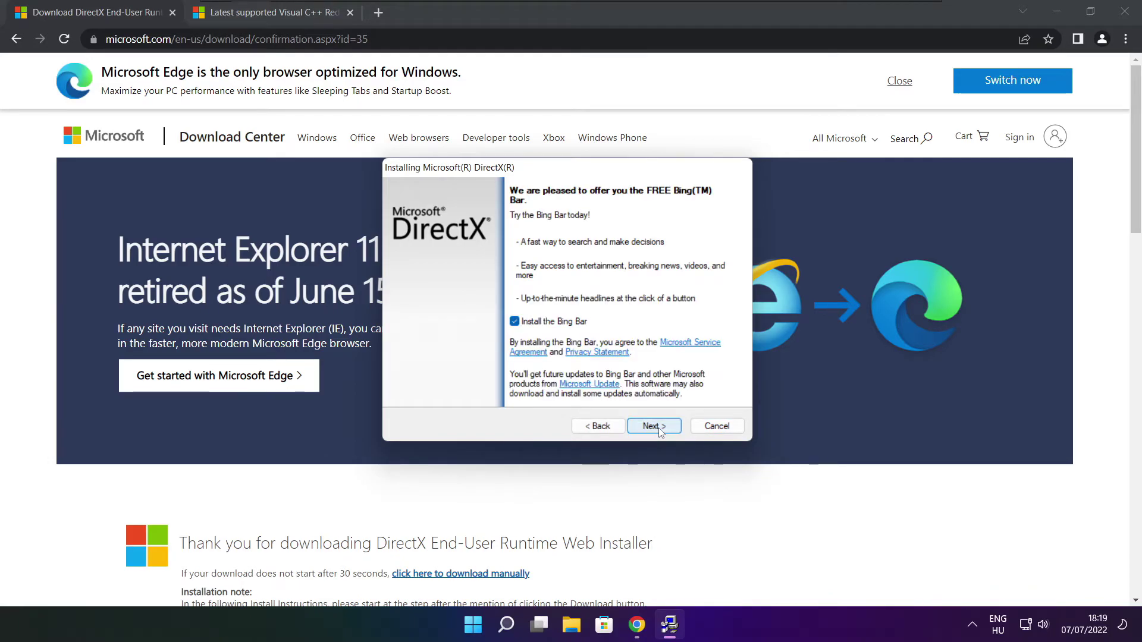
click(514, 321)
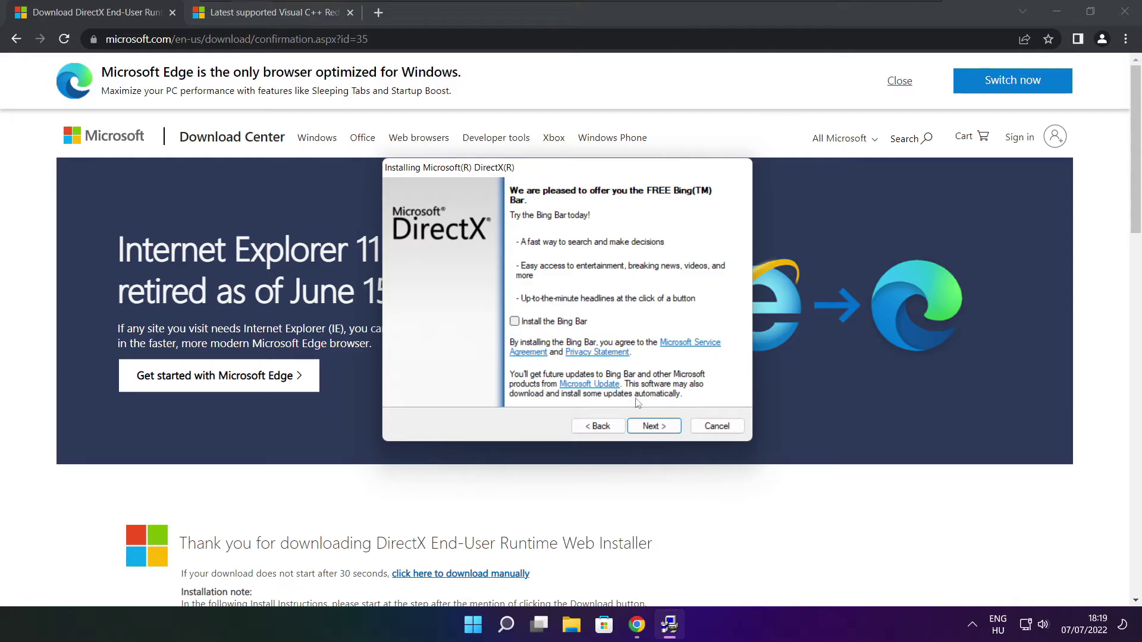
click(665, 428)
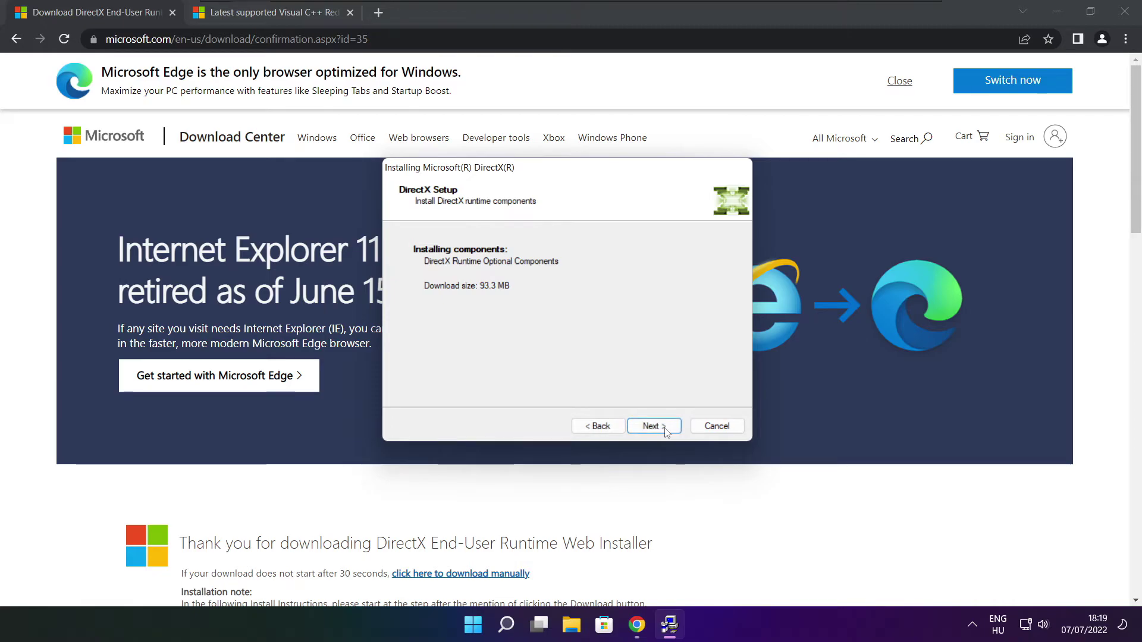
click(642, 427)
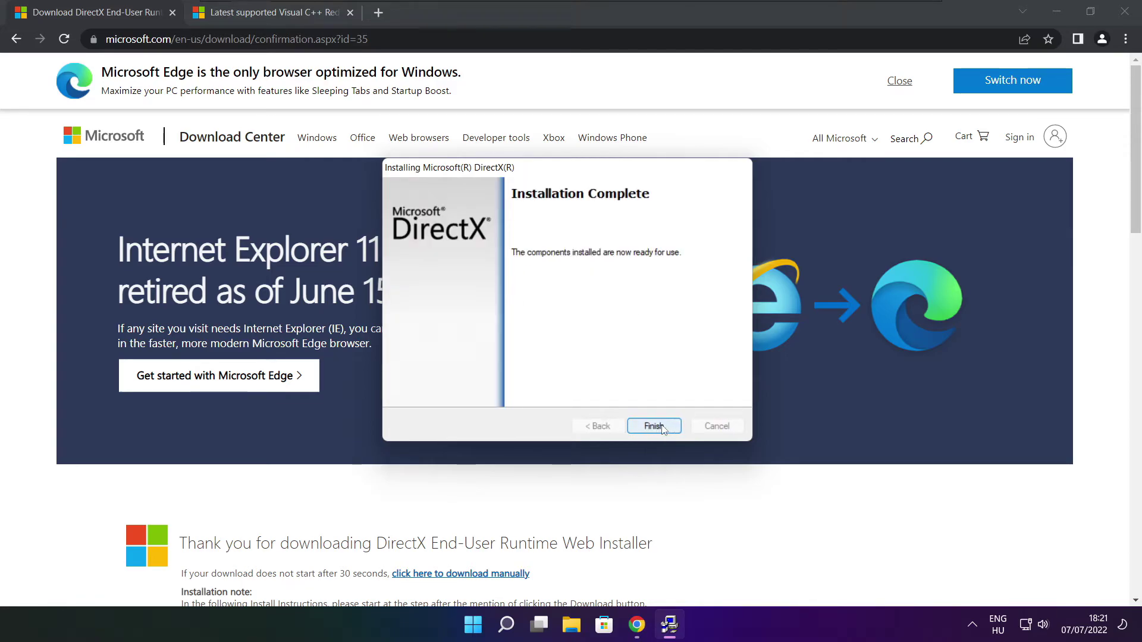
click(654, 426)
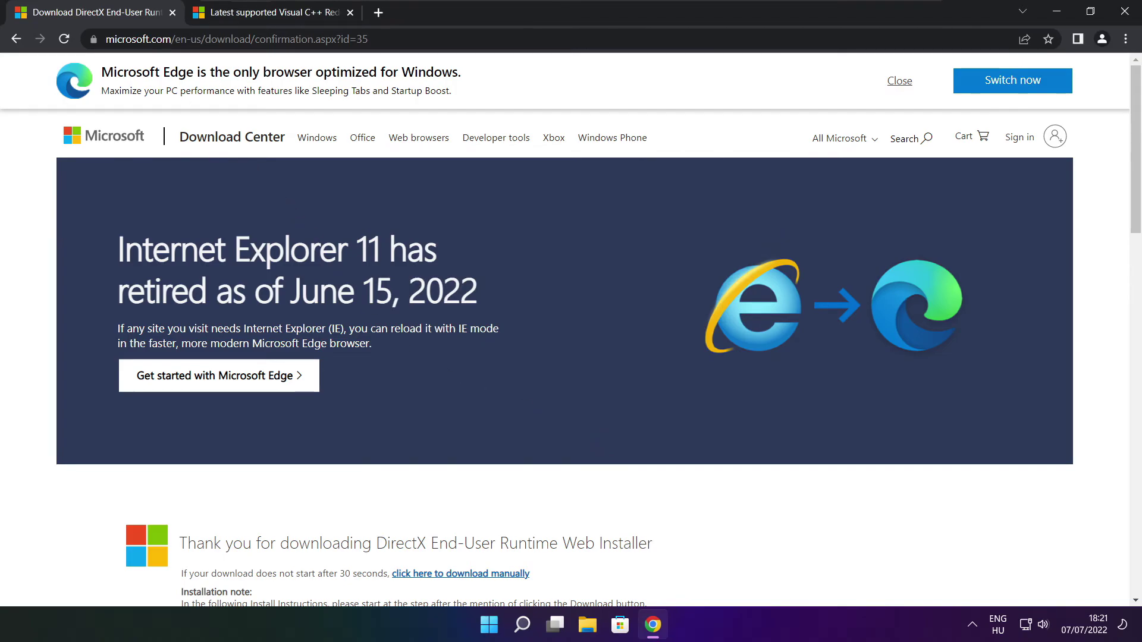